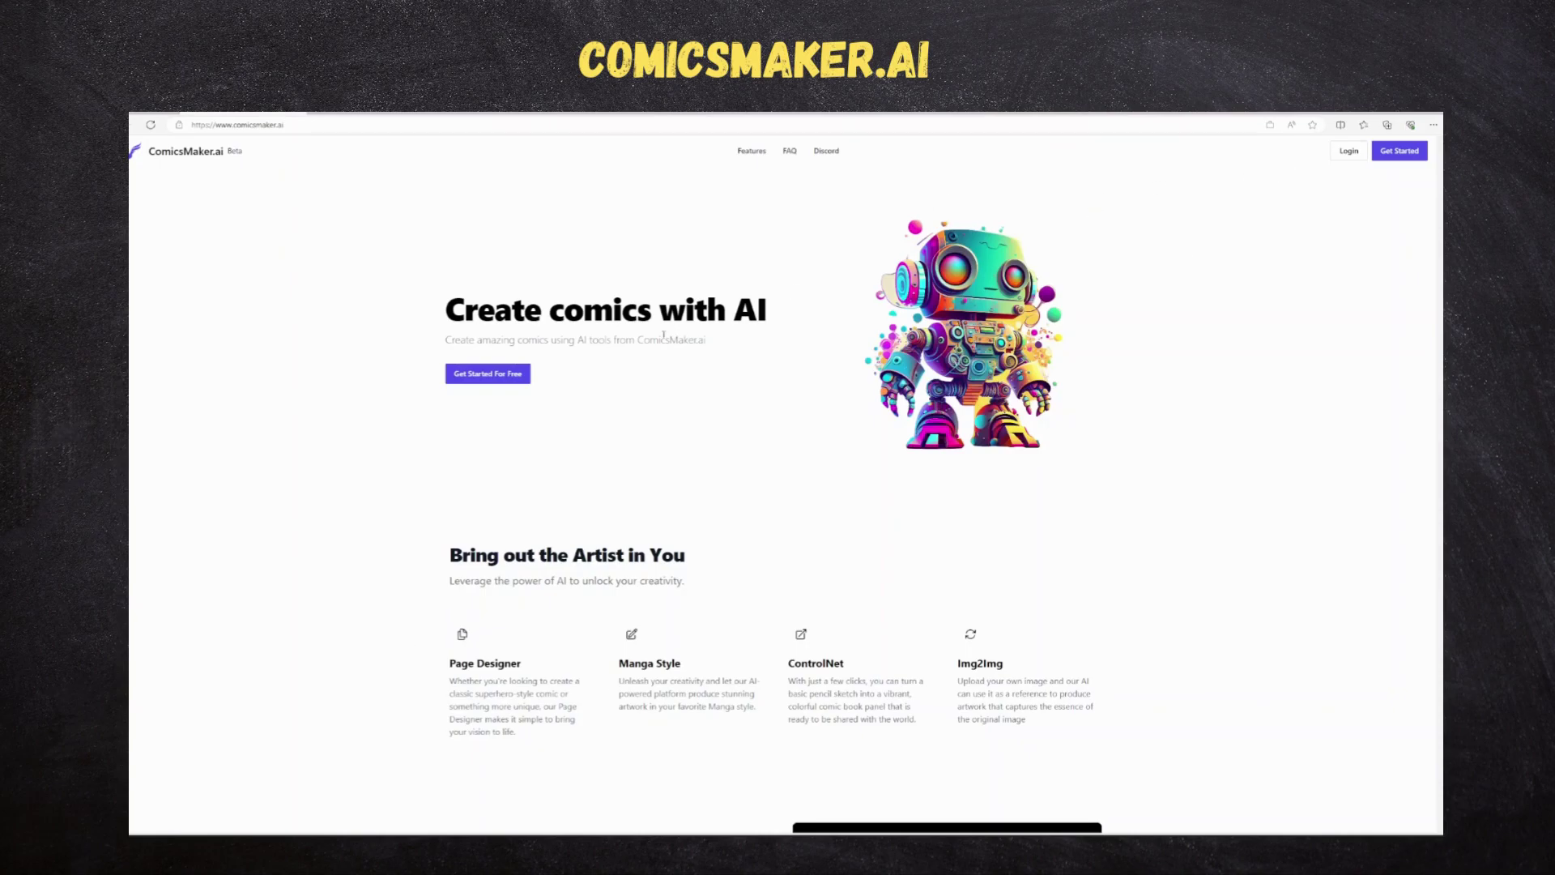
# Create a new comic named Comic Station, keeping the default page size and font
pyautogui.click(490, 374)
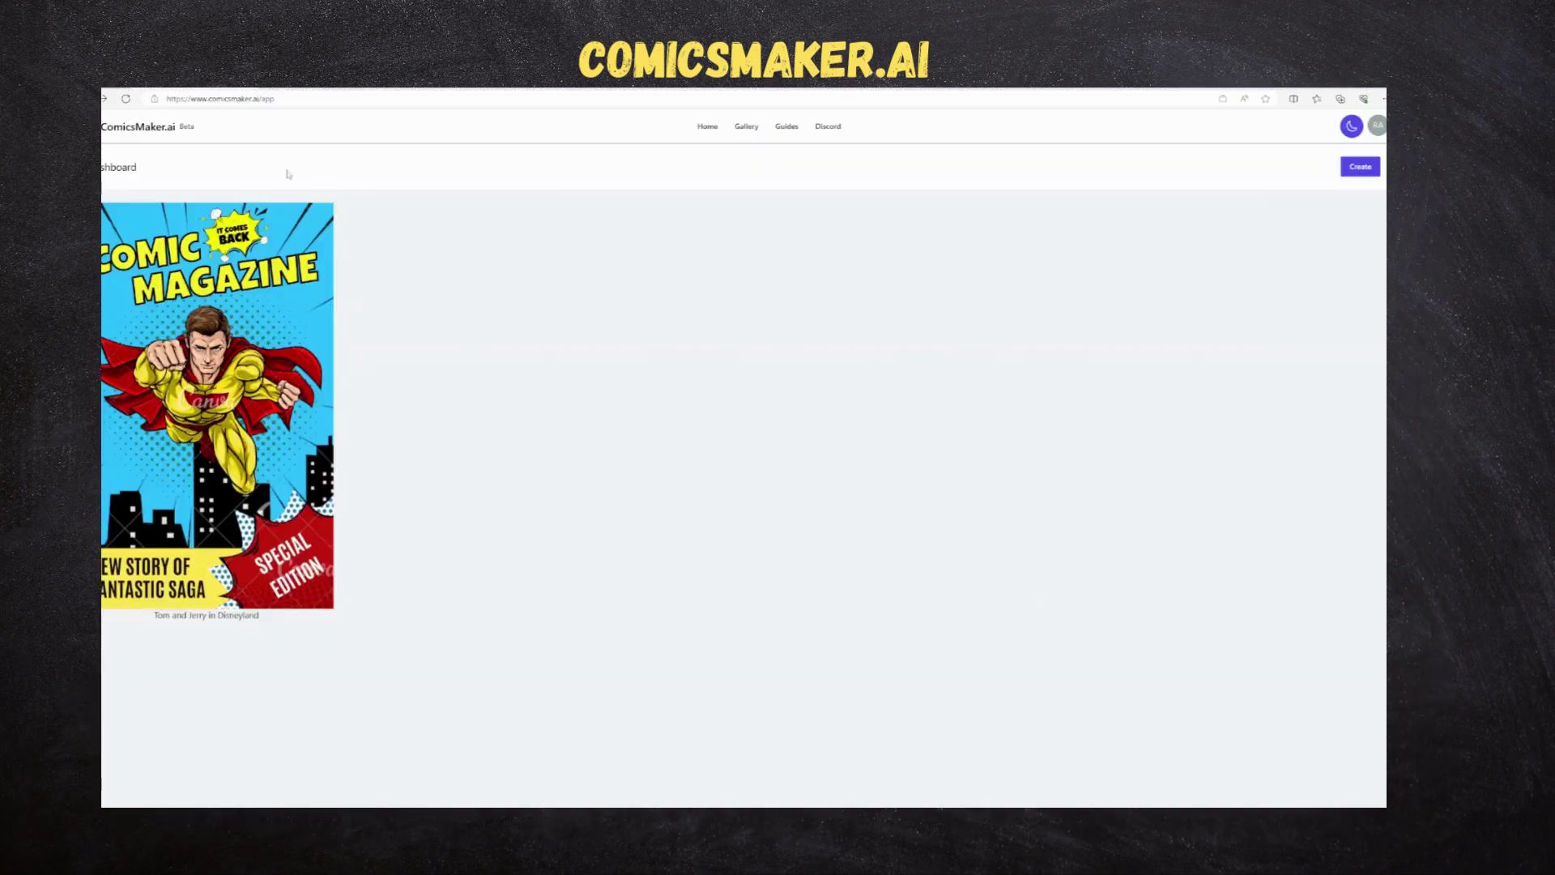
pyautogui.click(1361, 168)
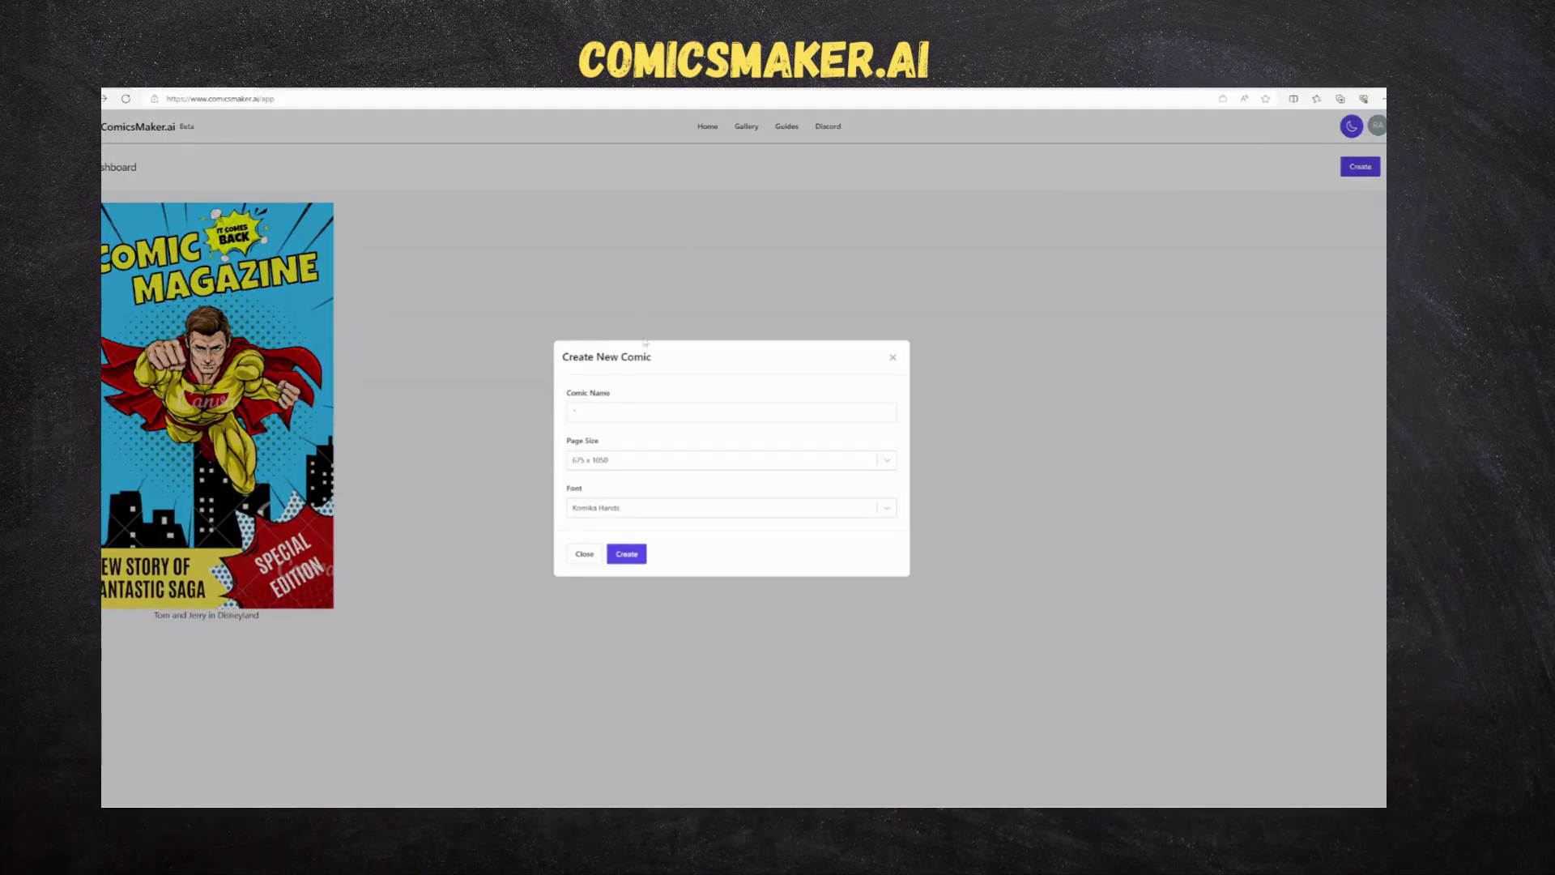
pyautogui.click(663, 410)
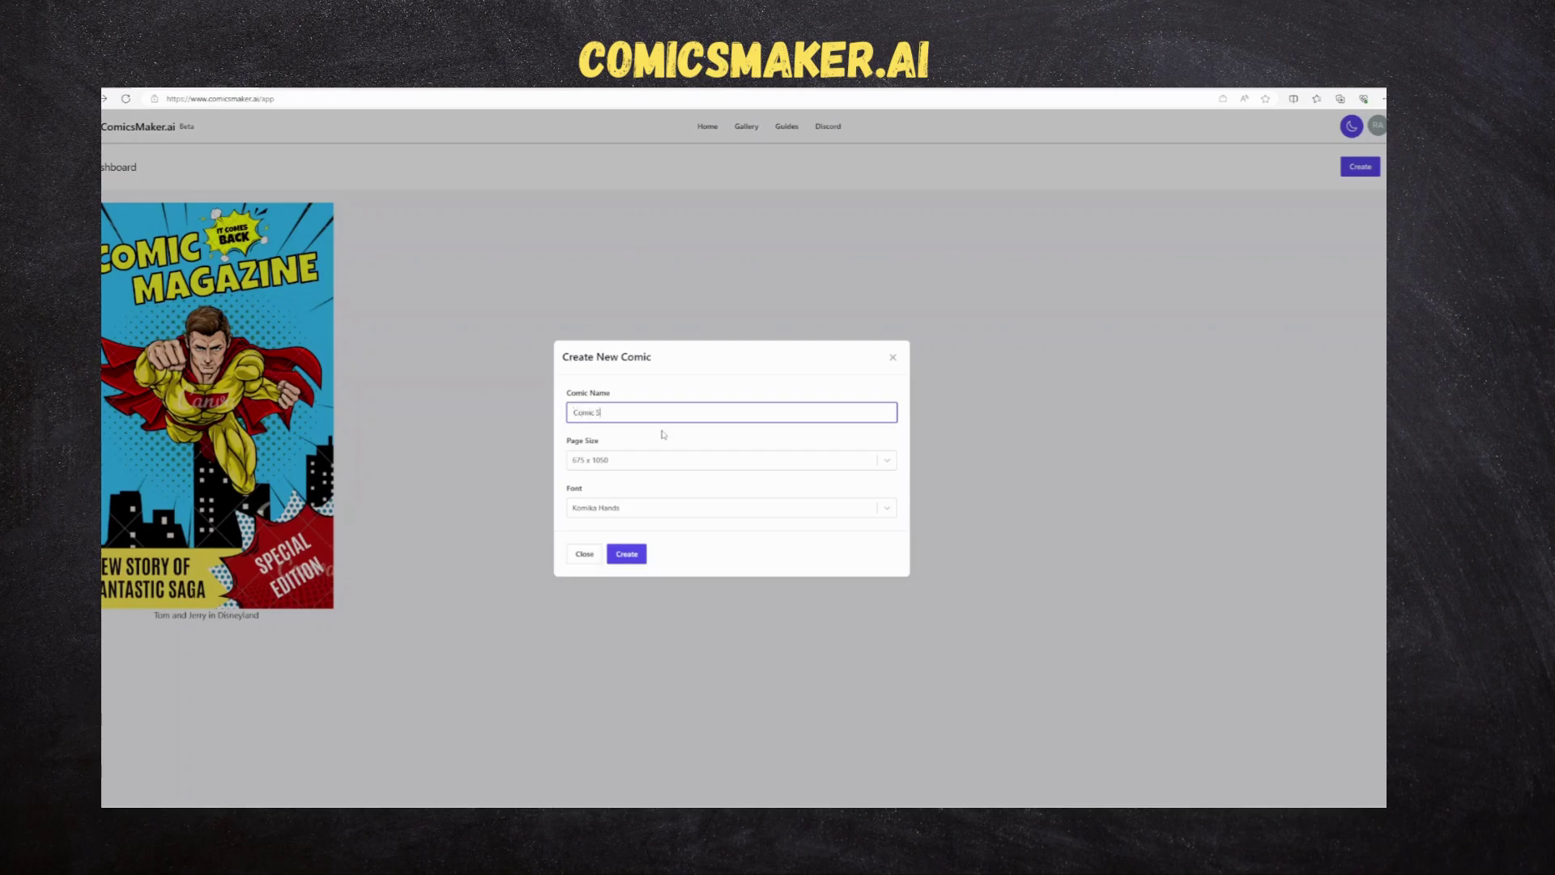
pyautogui.write('tion')
pyautogui.click(639, 557)
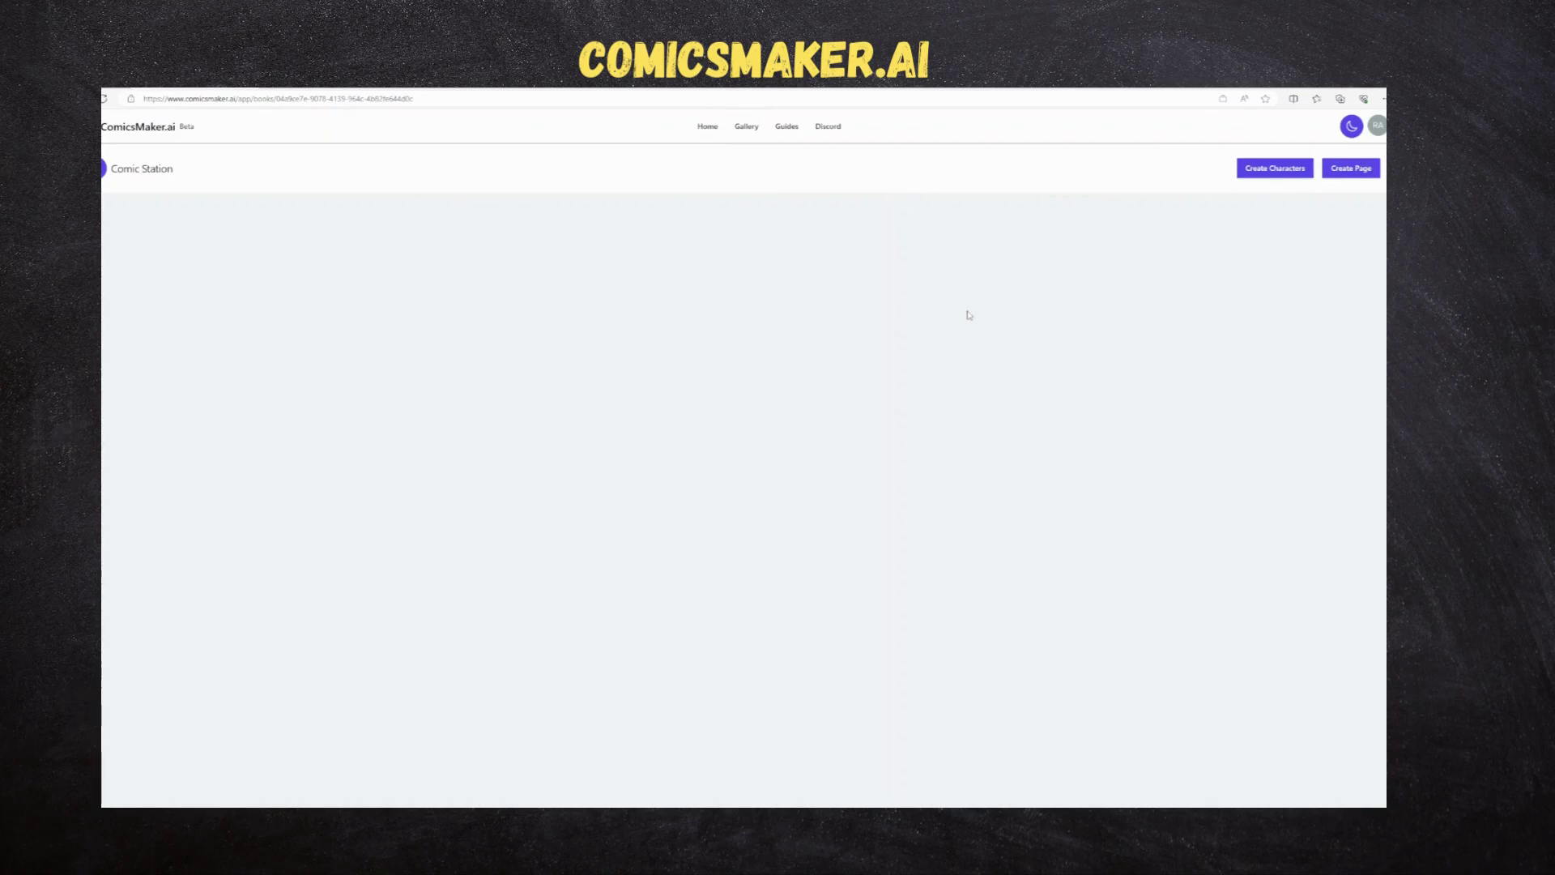
# Open the comic's character creator and set the gender to Male and the race to American
pyautogui.click(1281, 170)
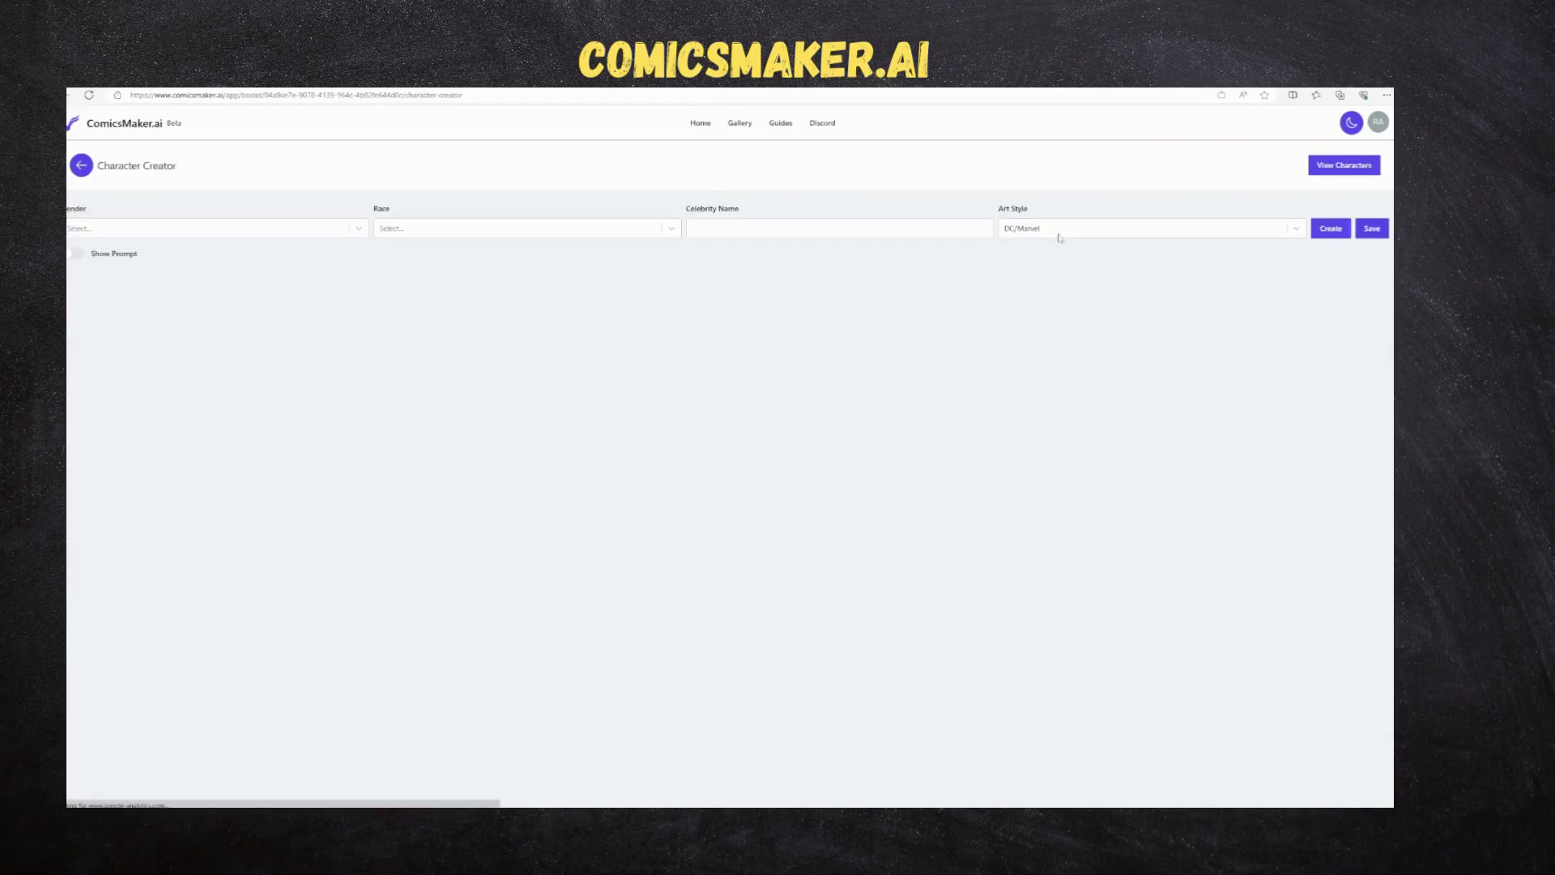
pyautogui.click(262, 229)
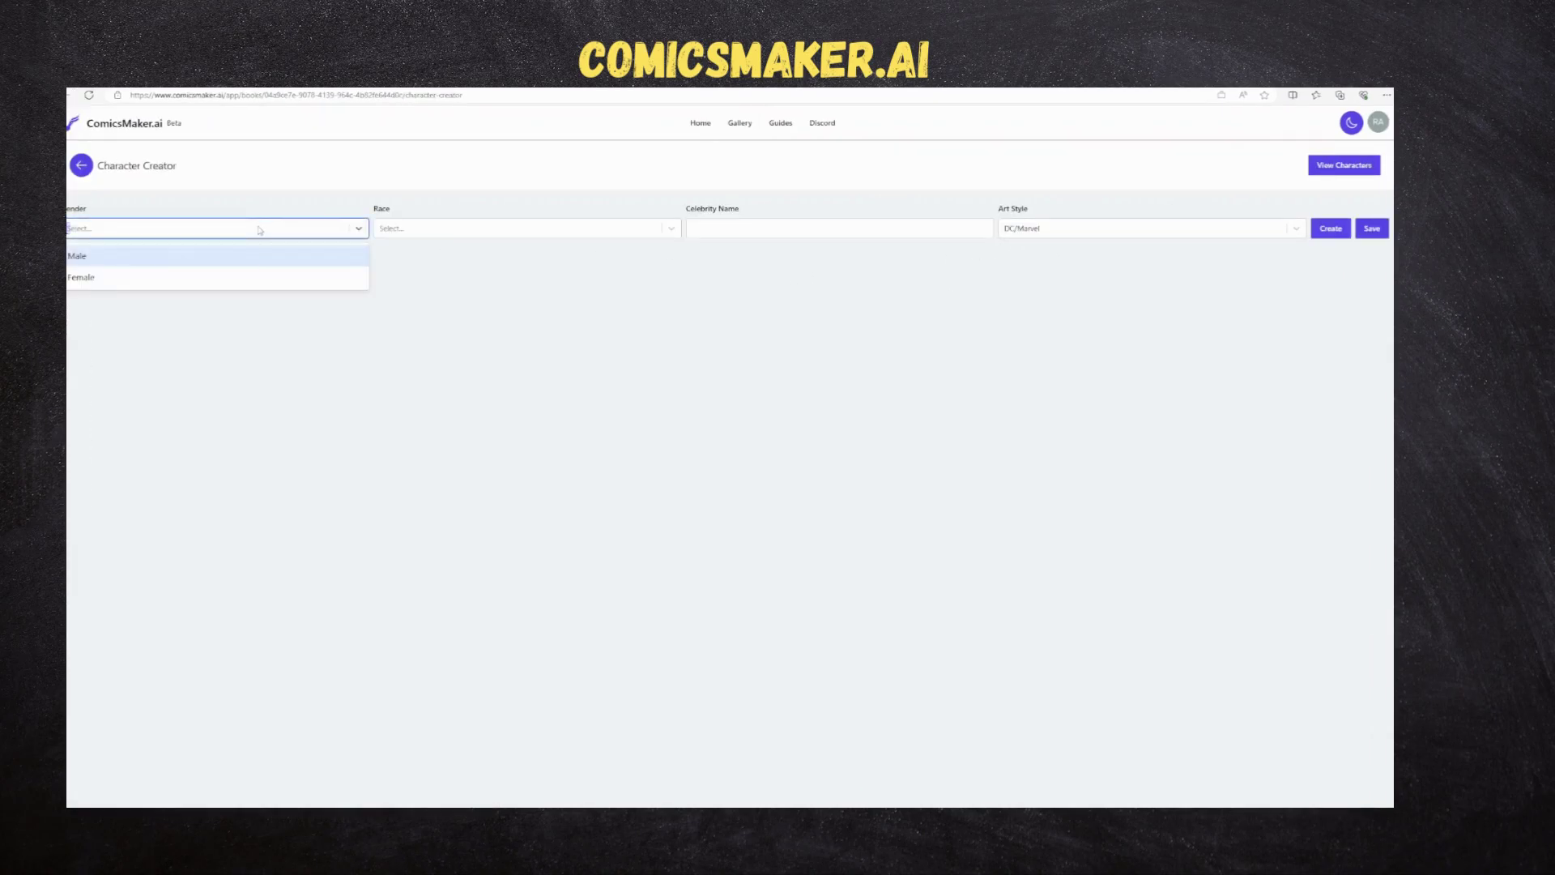
pyautogui.click(258, 255)
pyautogui.click(432, 231)
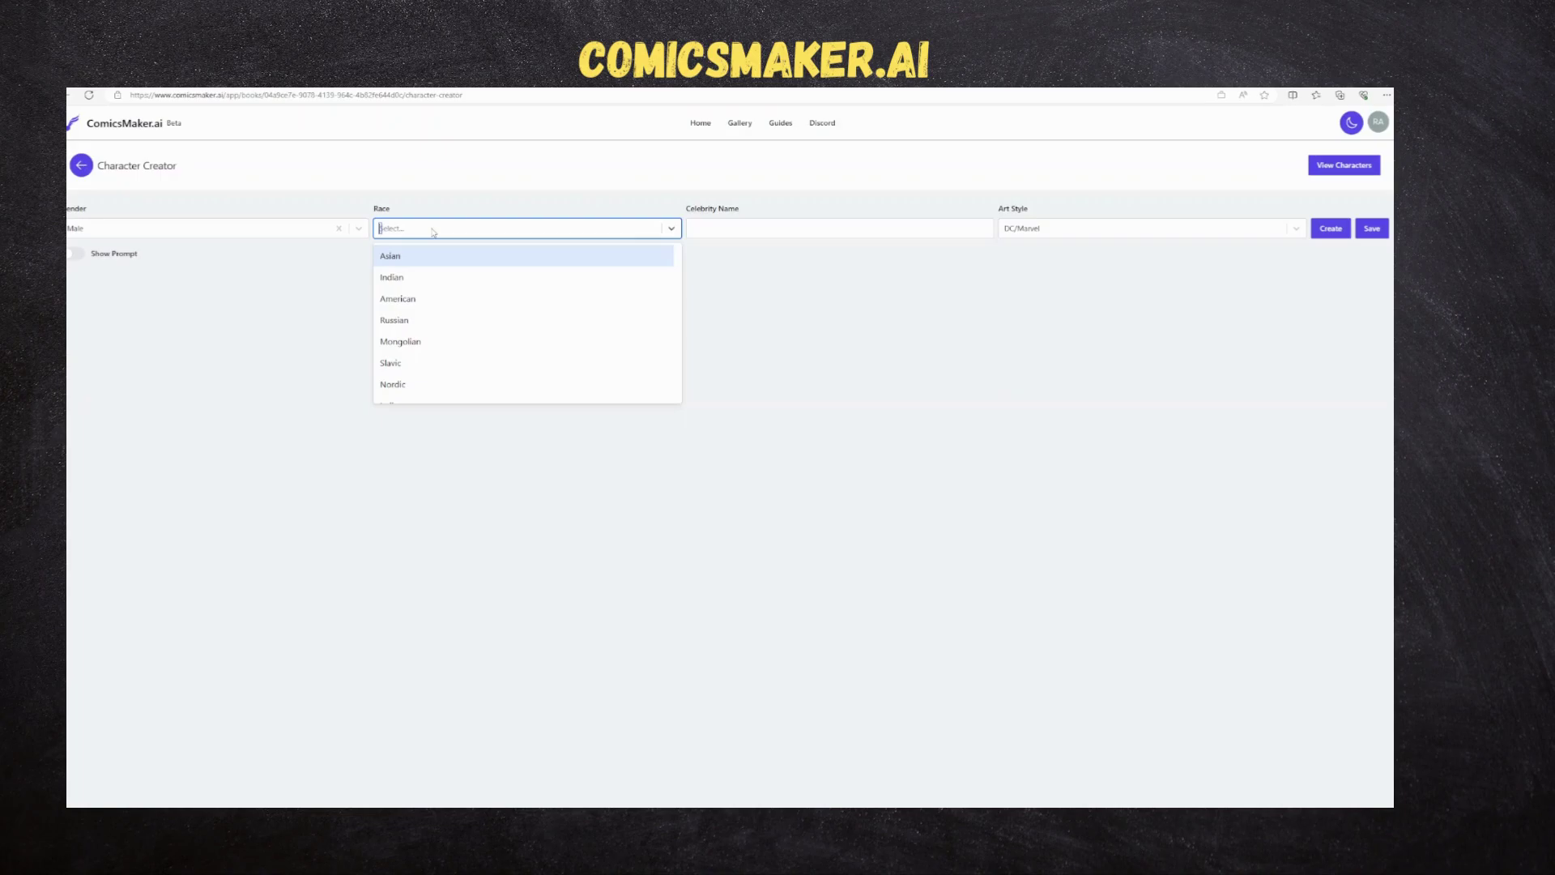
pyautogui.click(453, 299)
# Enter the male character's celebrity name, set the art style to Anime, and generate the portraits
pyautogui.click(747, 227)
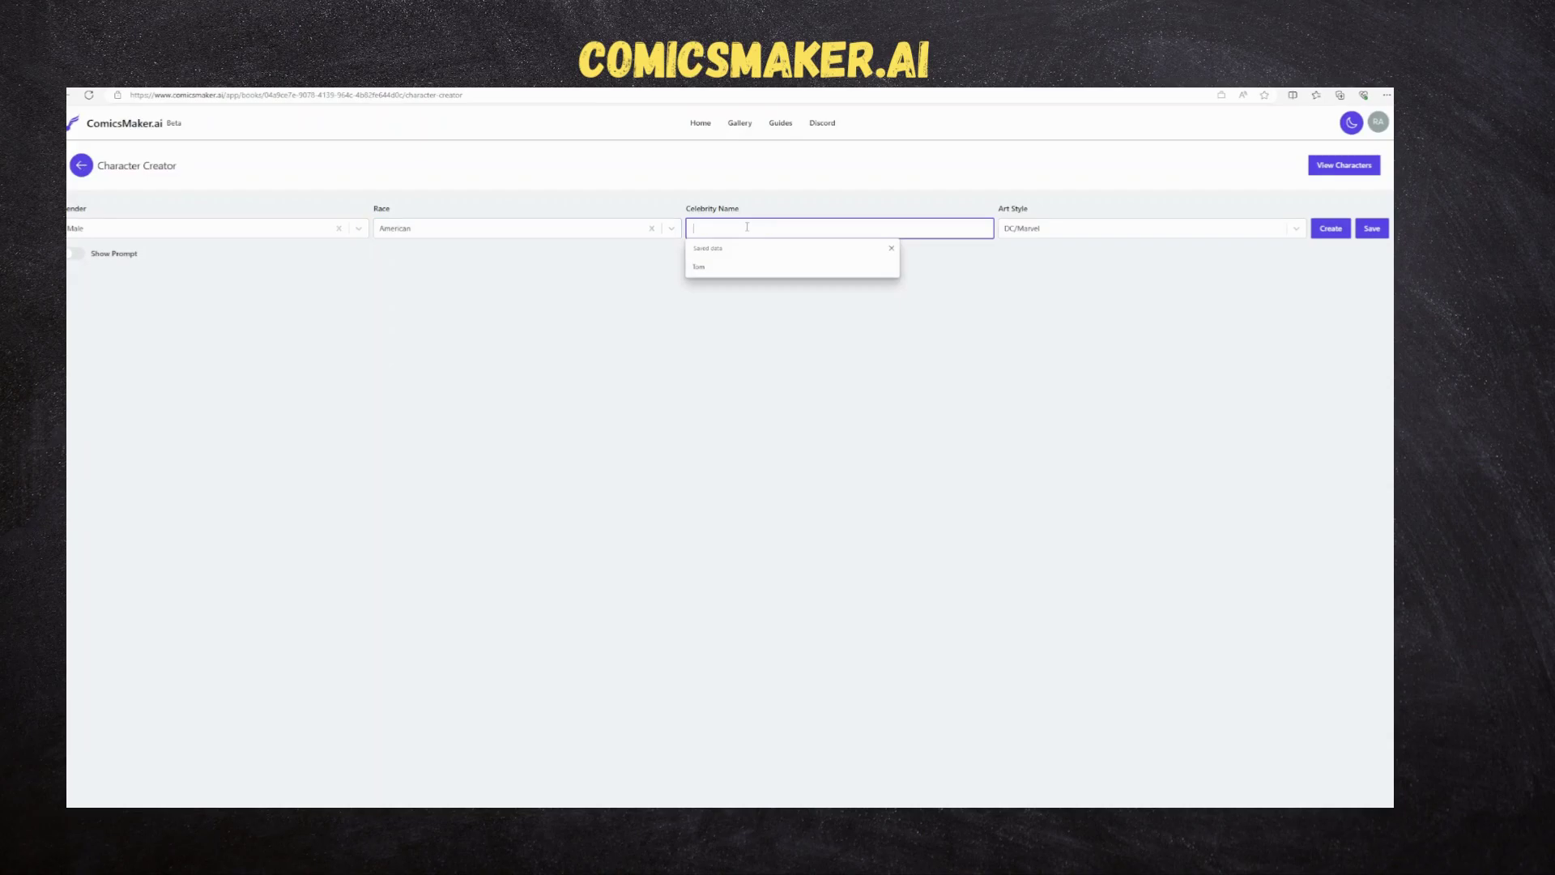
pyautogui.write('Matt')
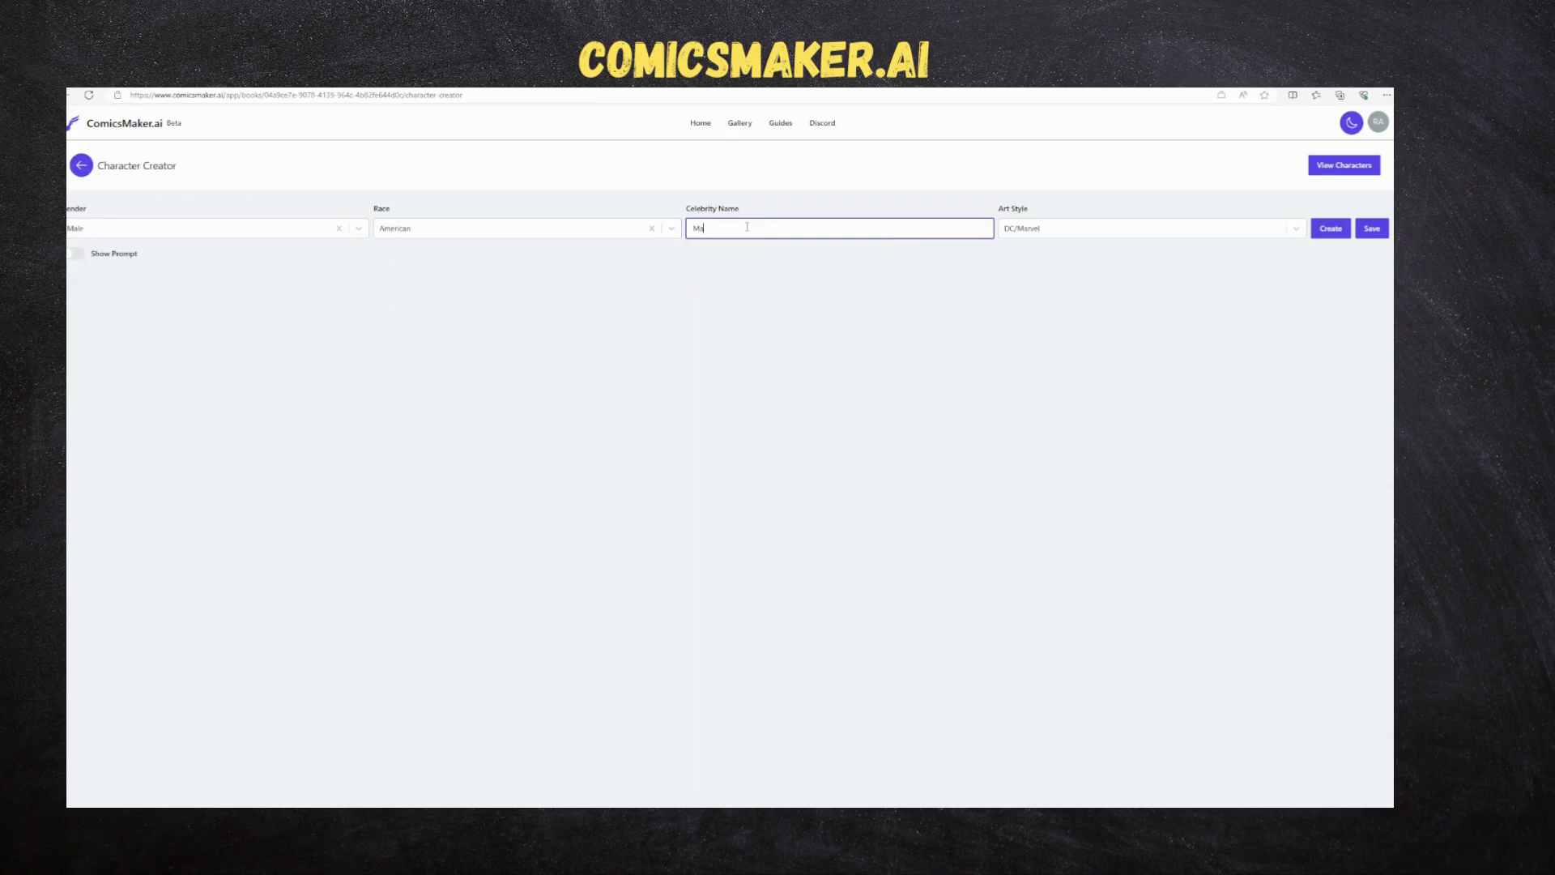
pyautogui.click(1106, 230)
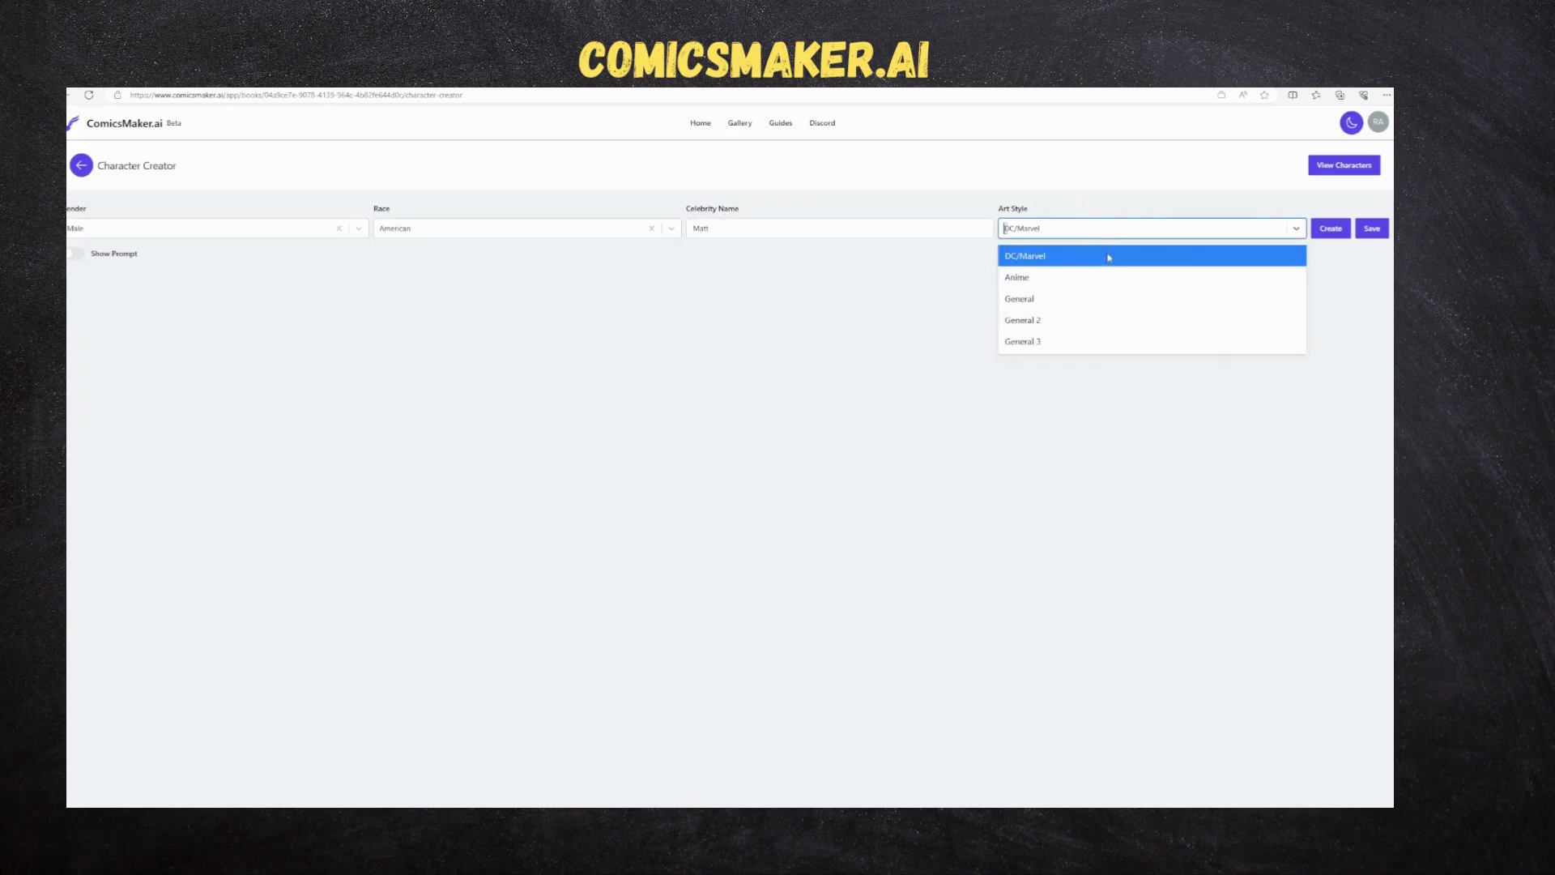
pyautogui.click(1111, 278)
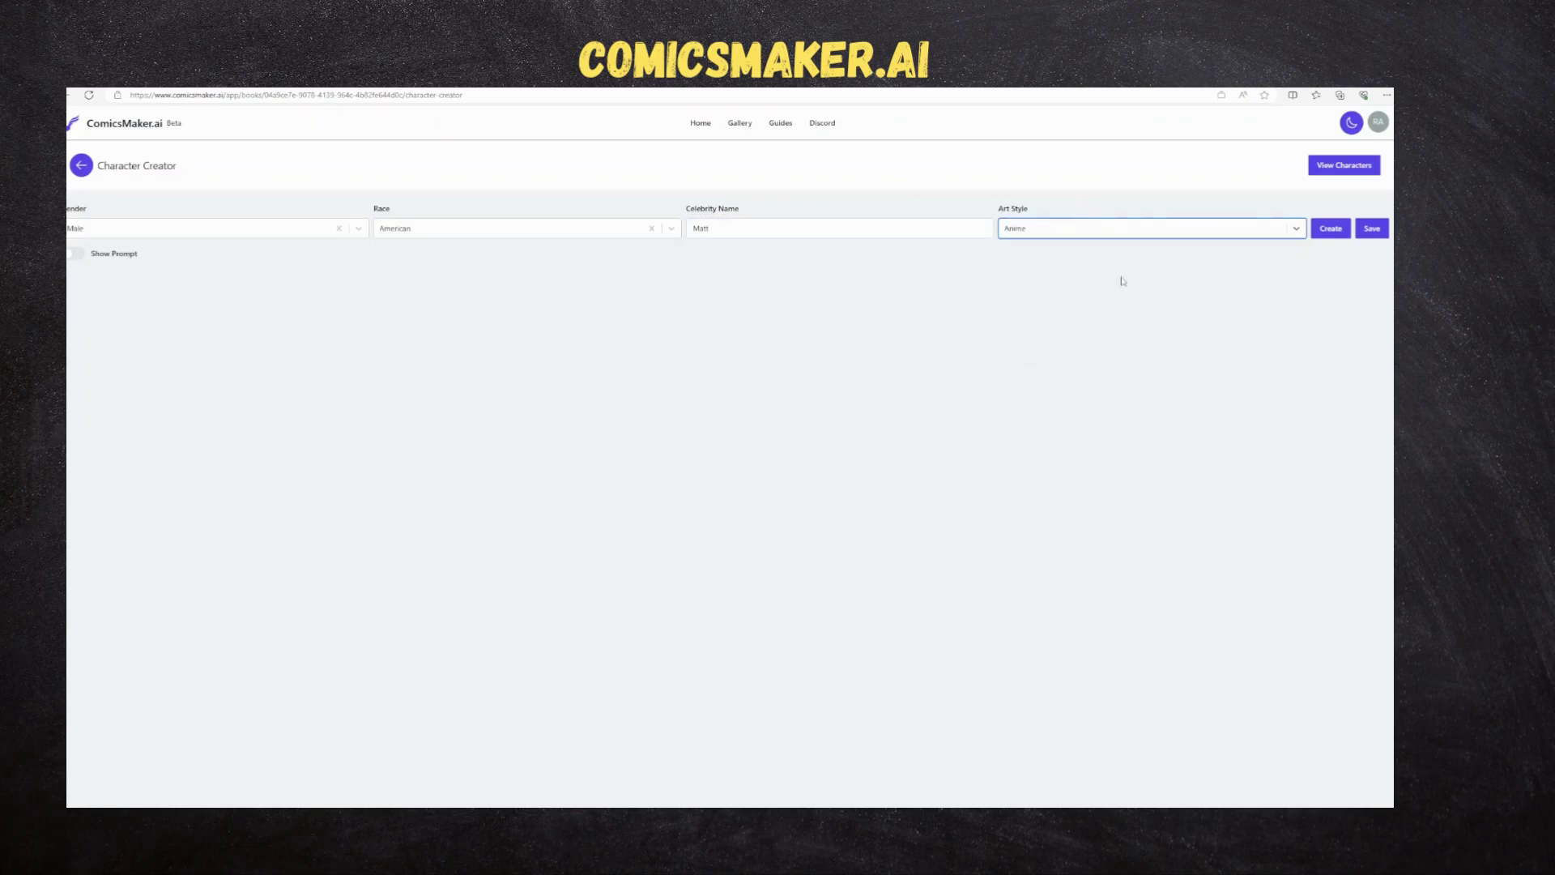
pyautogui.click(1330, 230)
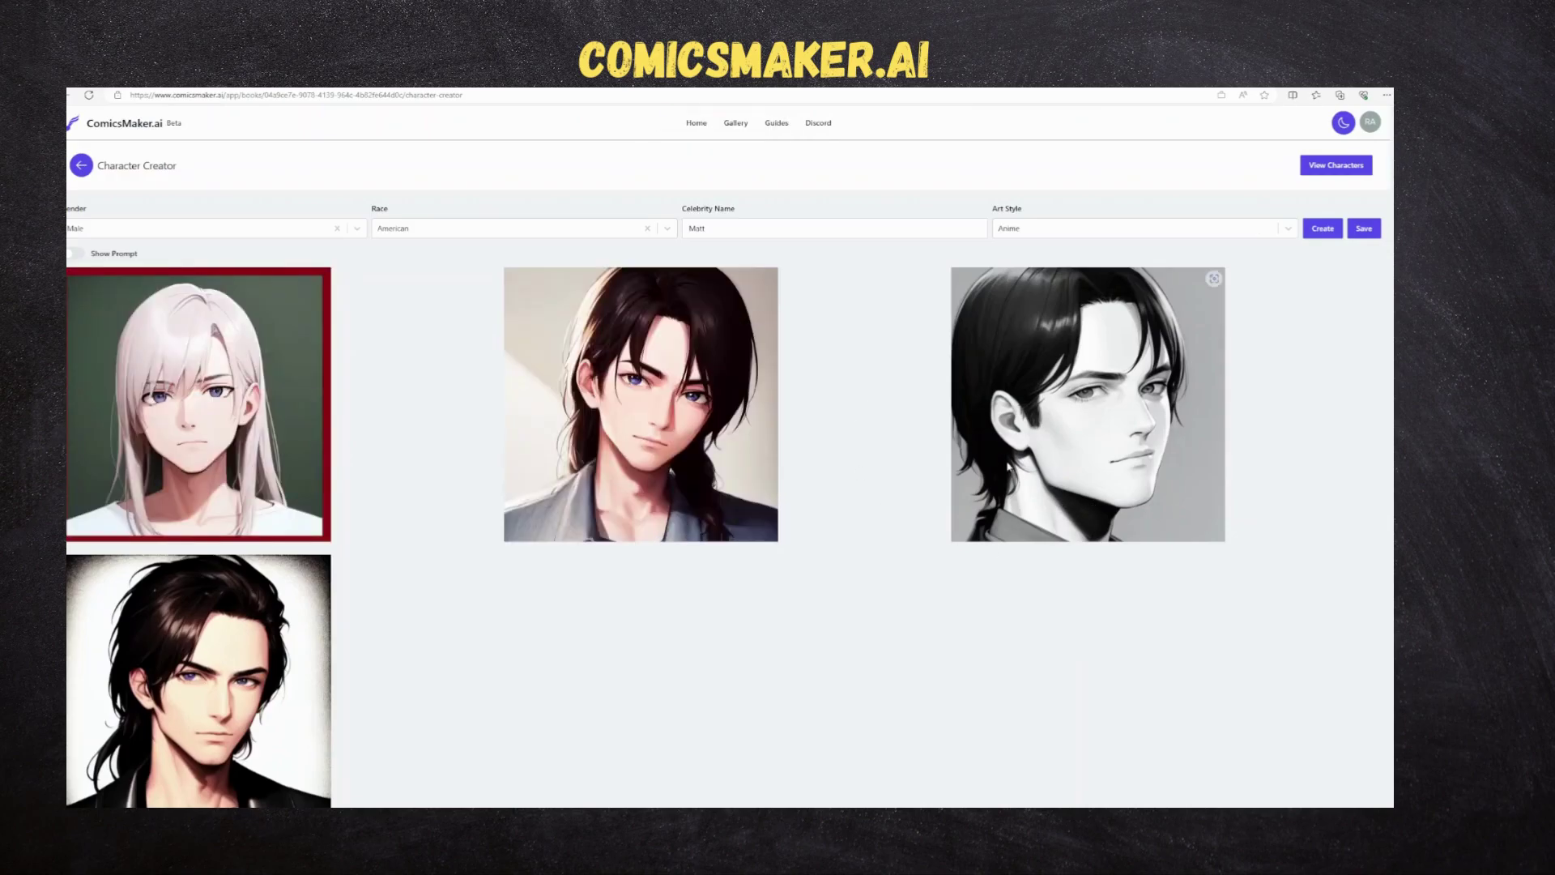
# Review the generated male portraits and save the character under the same name as its celebrity name
pyautogui.scroll(-1, 1069, 427)
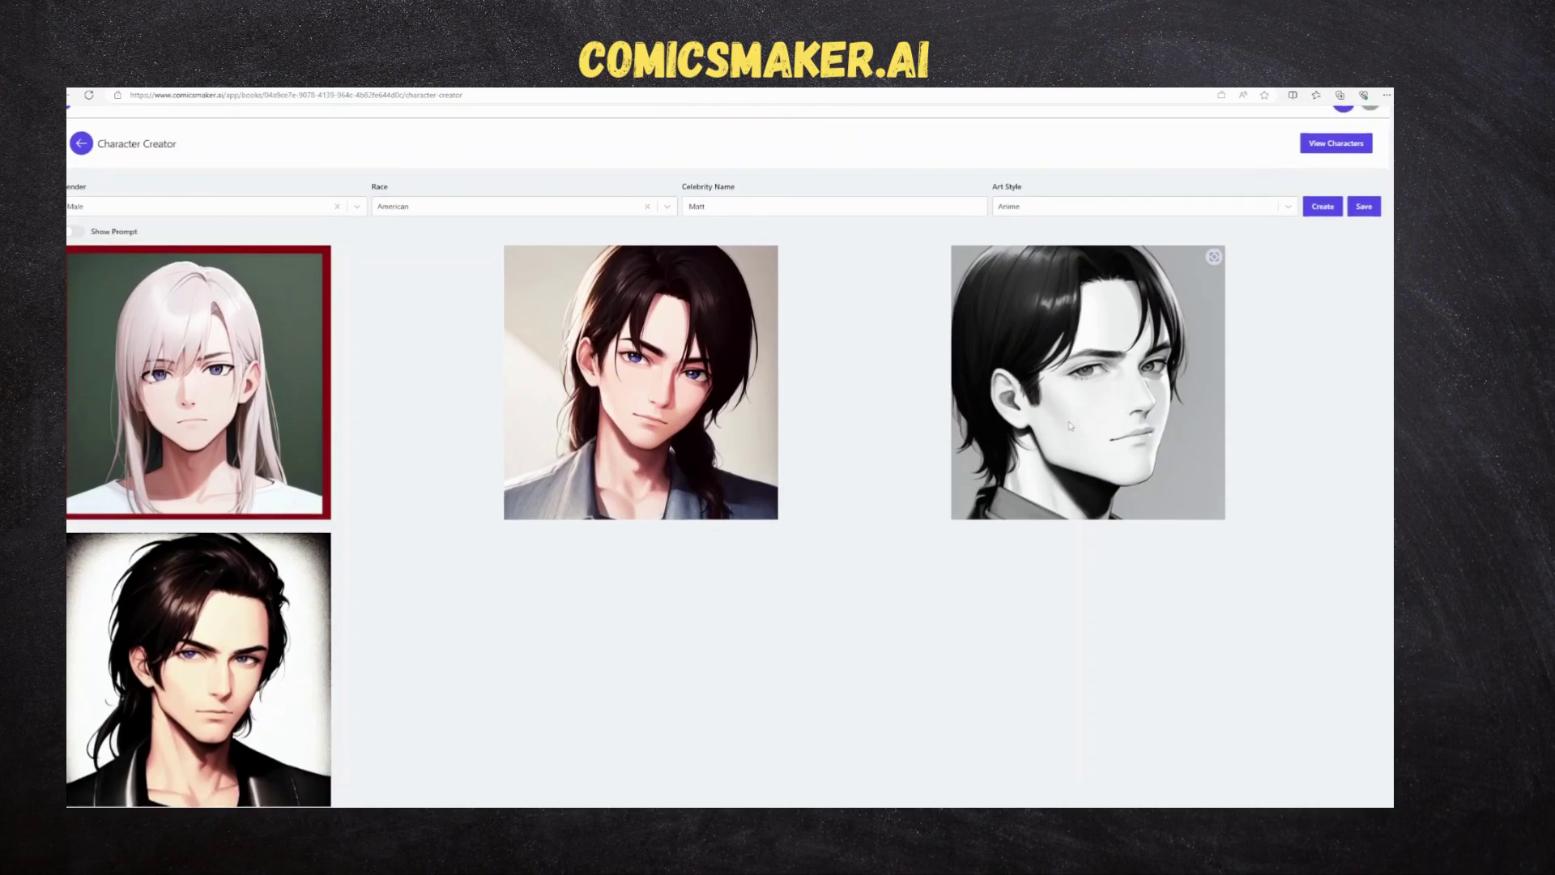
pyautogui.scroll(1, 1069, 426)
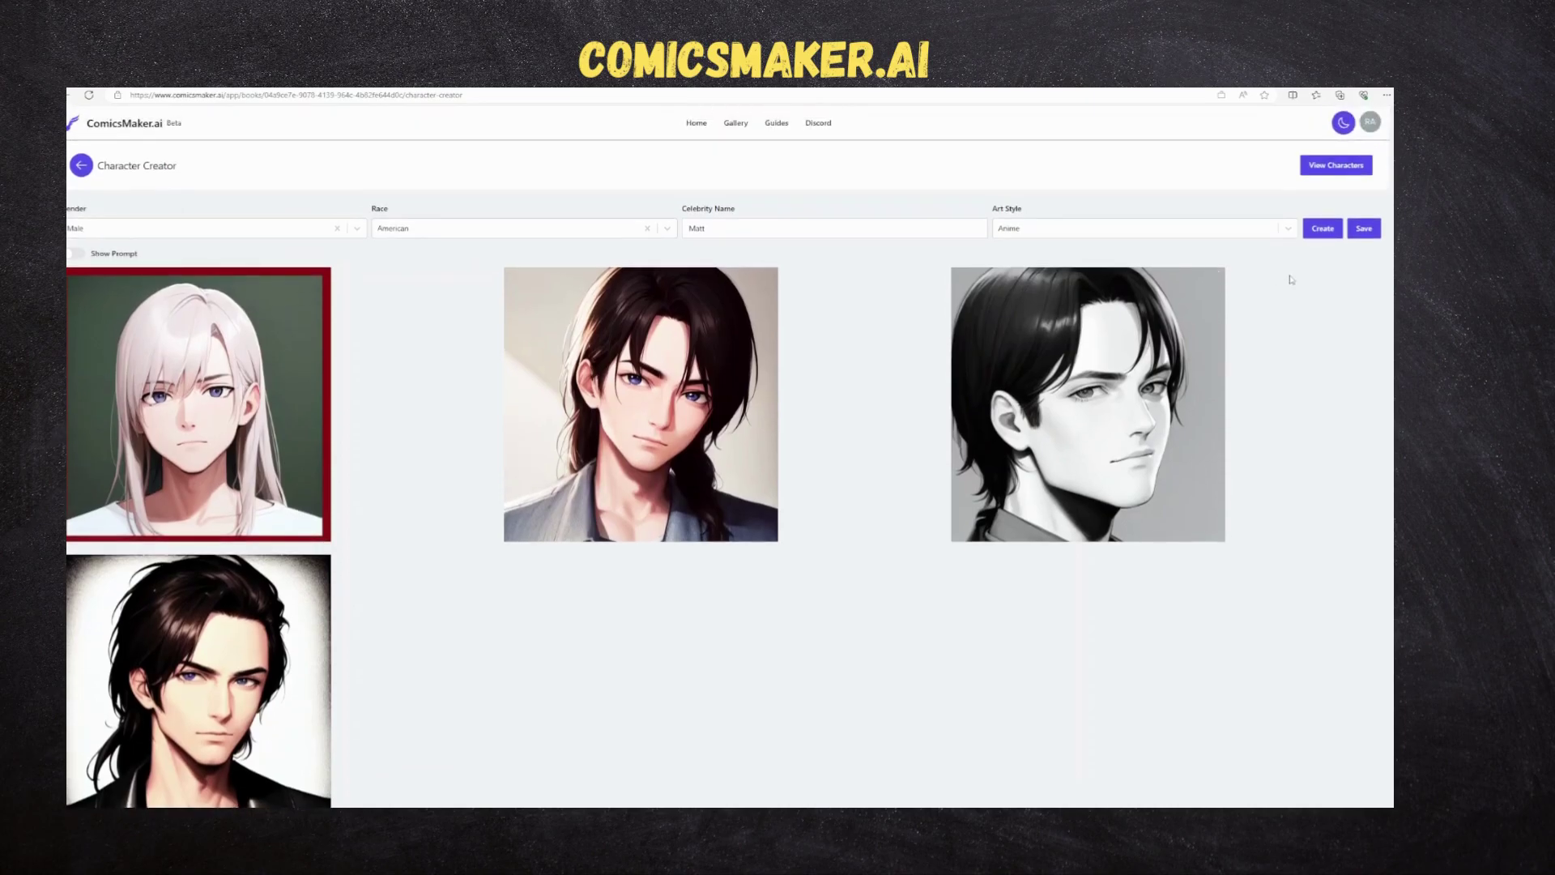
pyautogui.click(1360, 233)
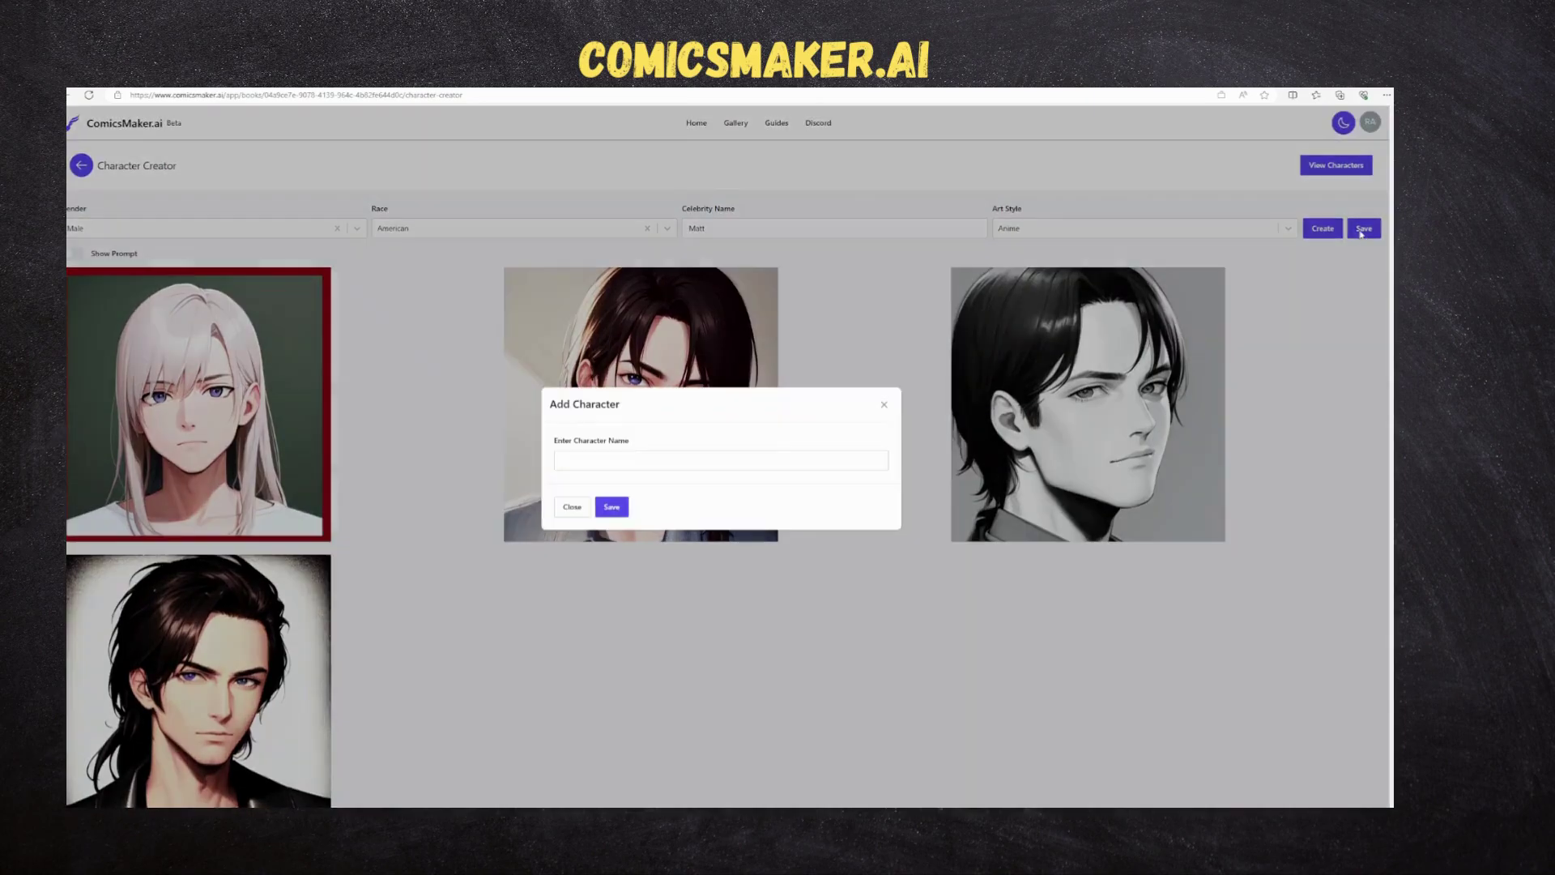
pyautogui.click(670, 458)
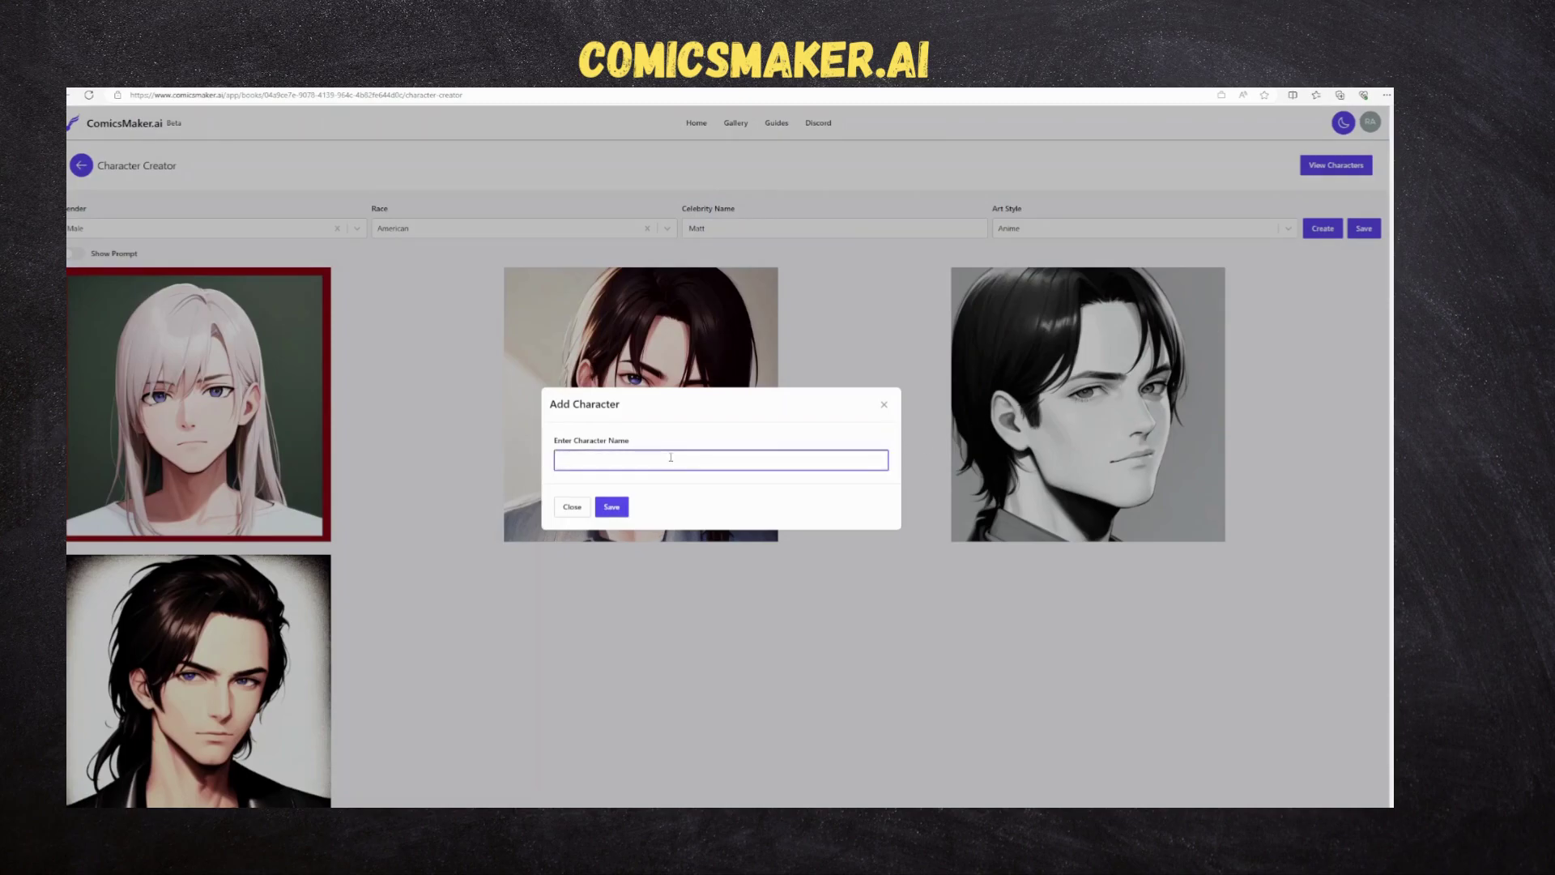
pyautogui.click(612, 507)
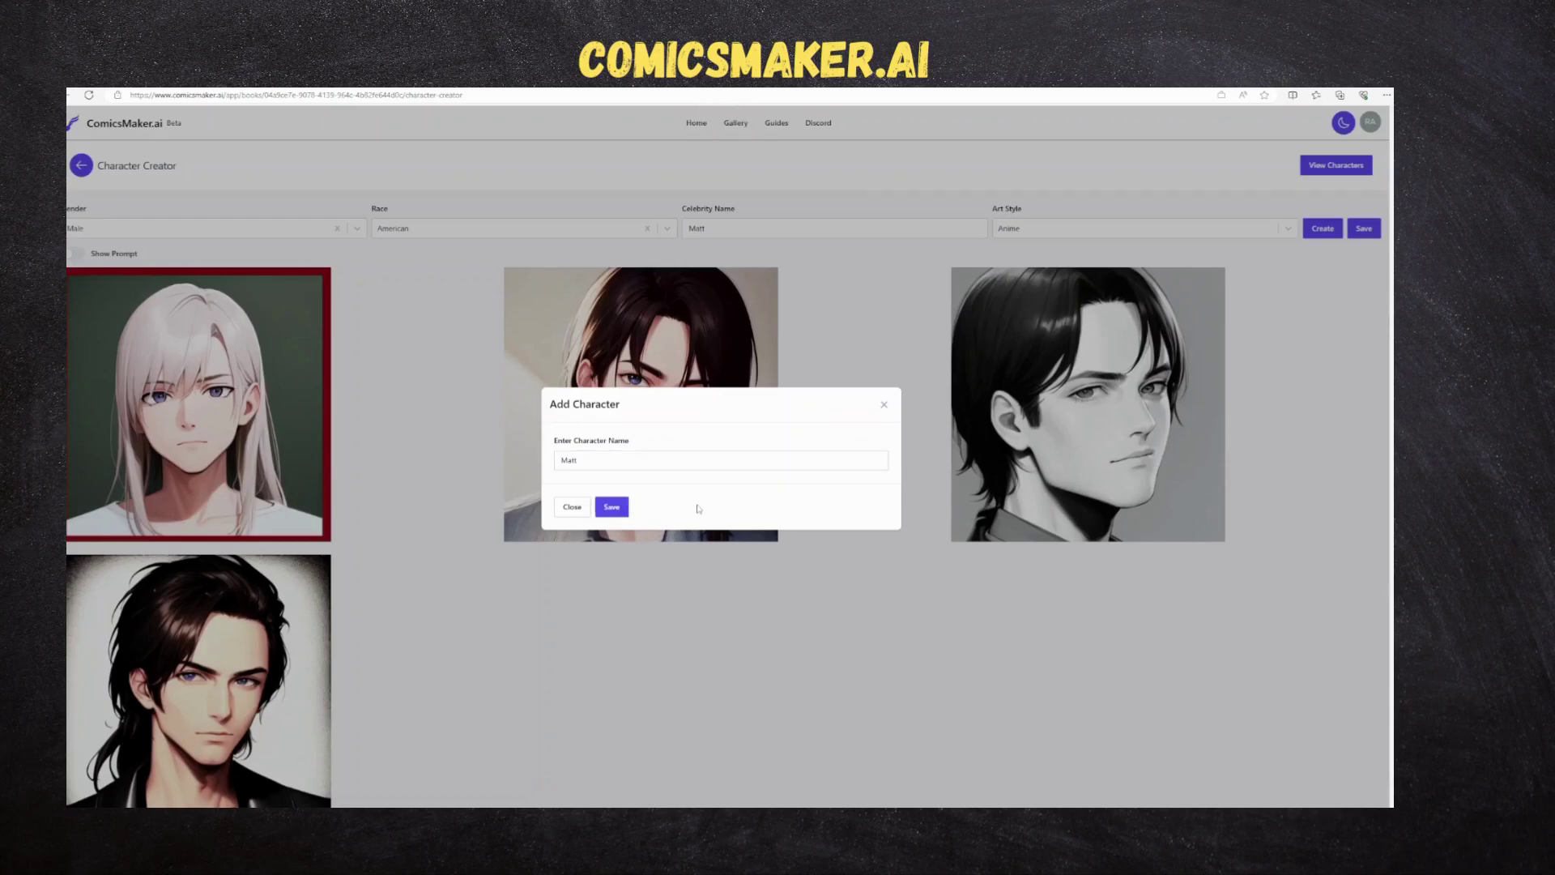
pyautogui.click(884, 406)
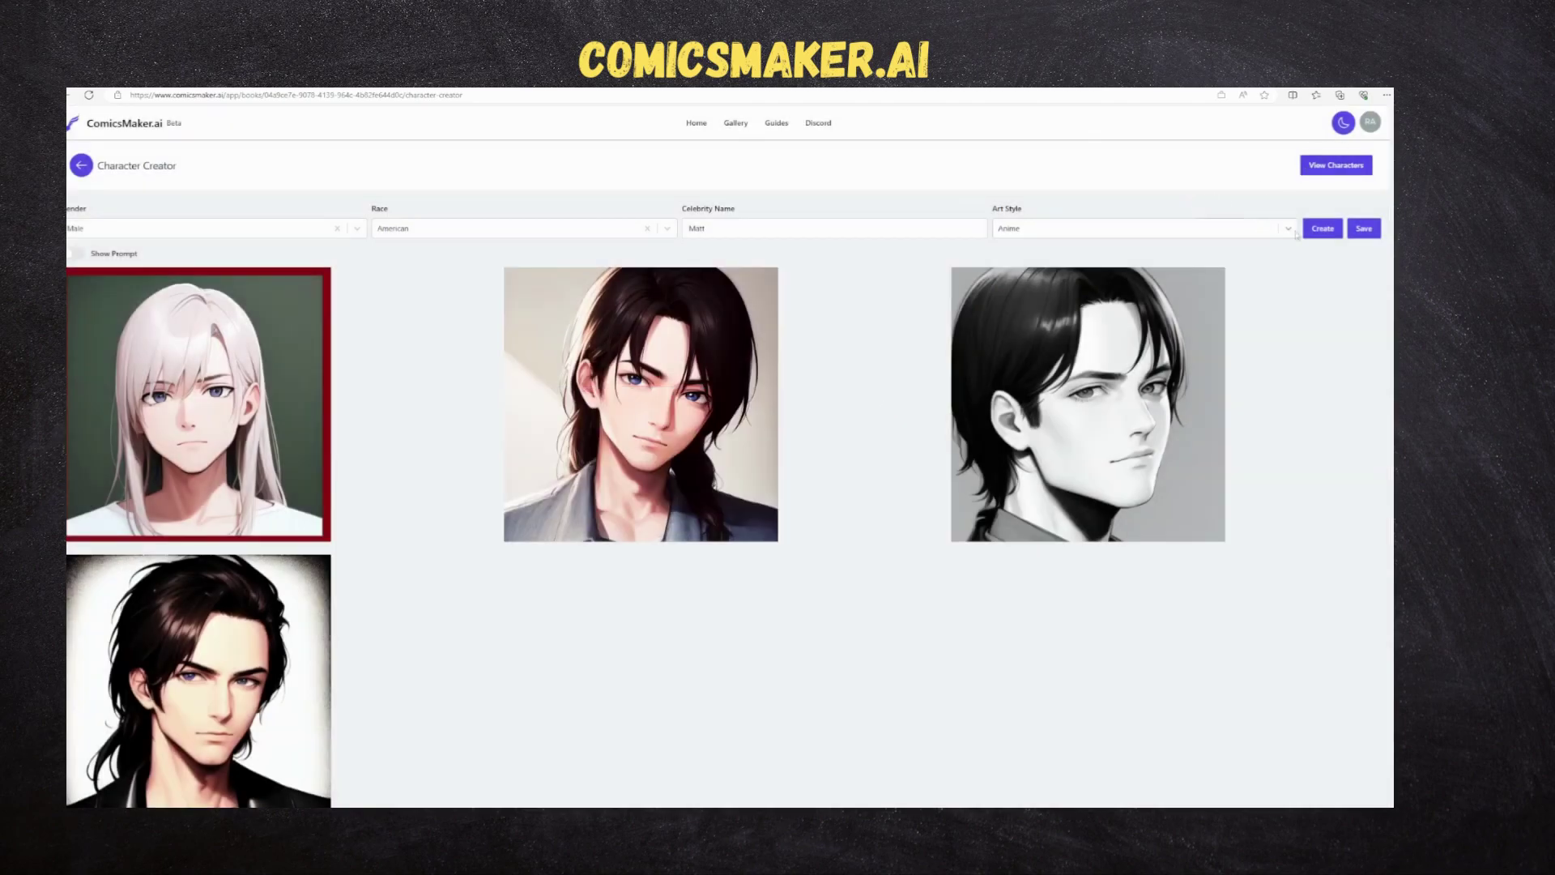
# Generate another batch of portraits and change the character settings to Female and Italian with a new celebrity name
pyautogui.click(1320, 229)
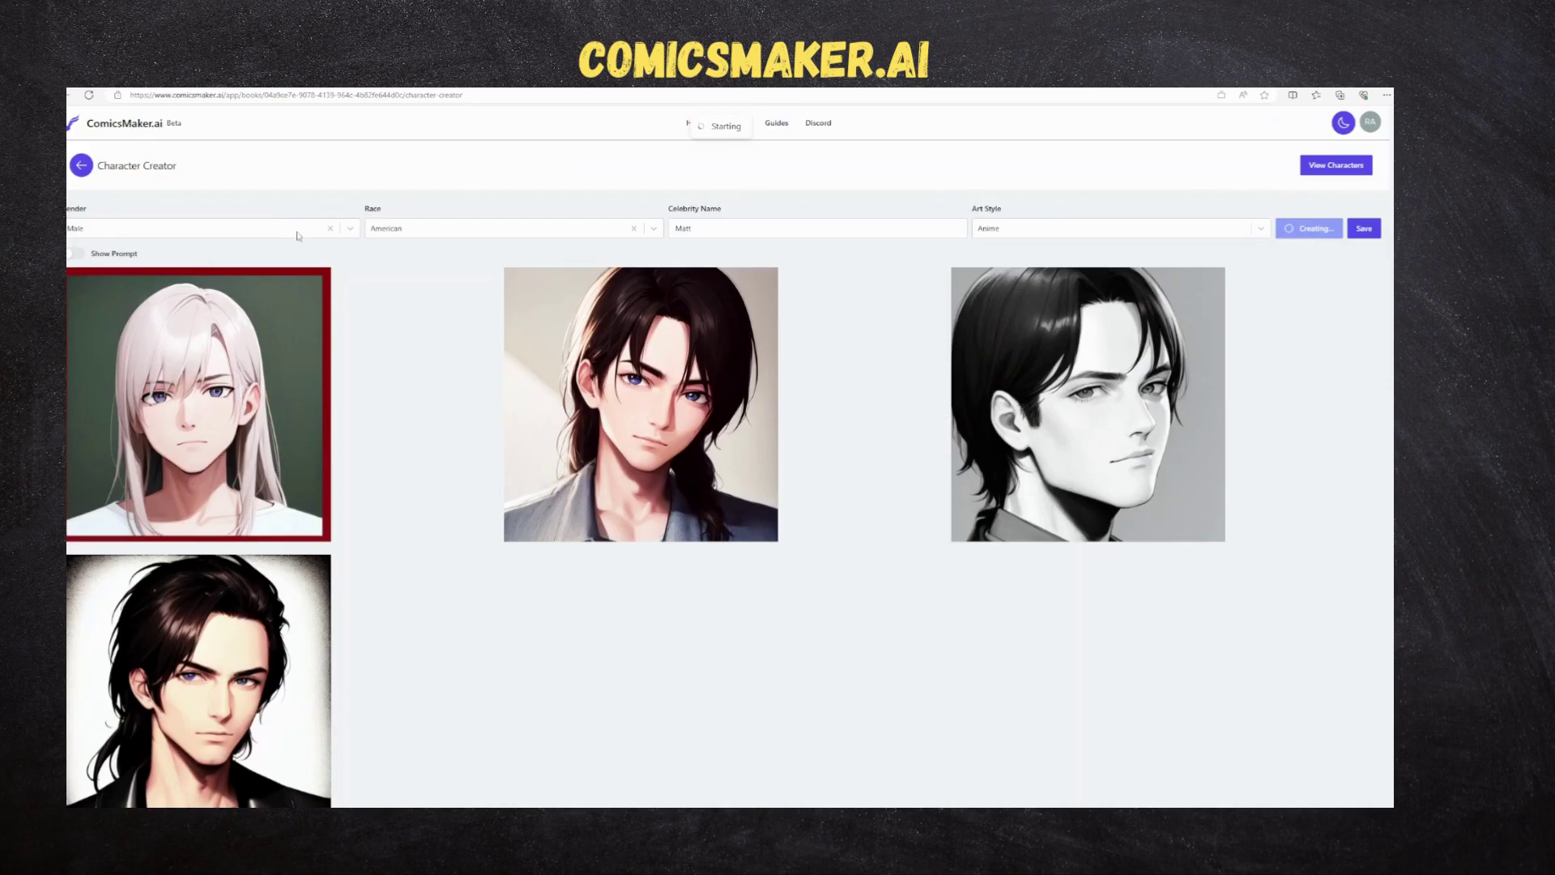
pyautogui.click(326, 233)
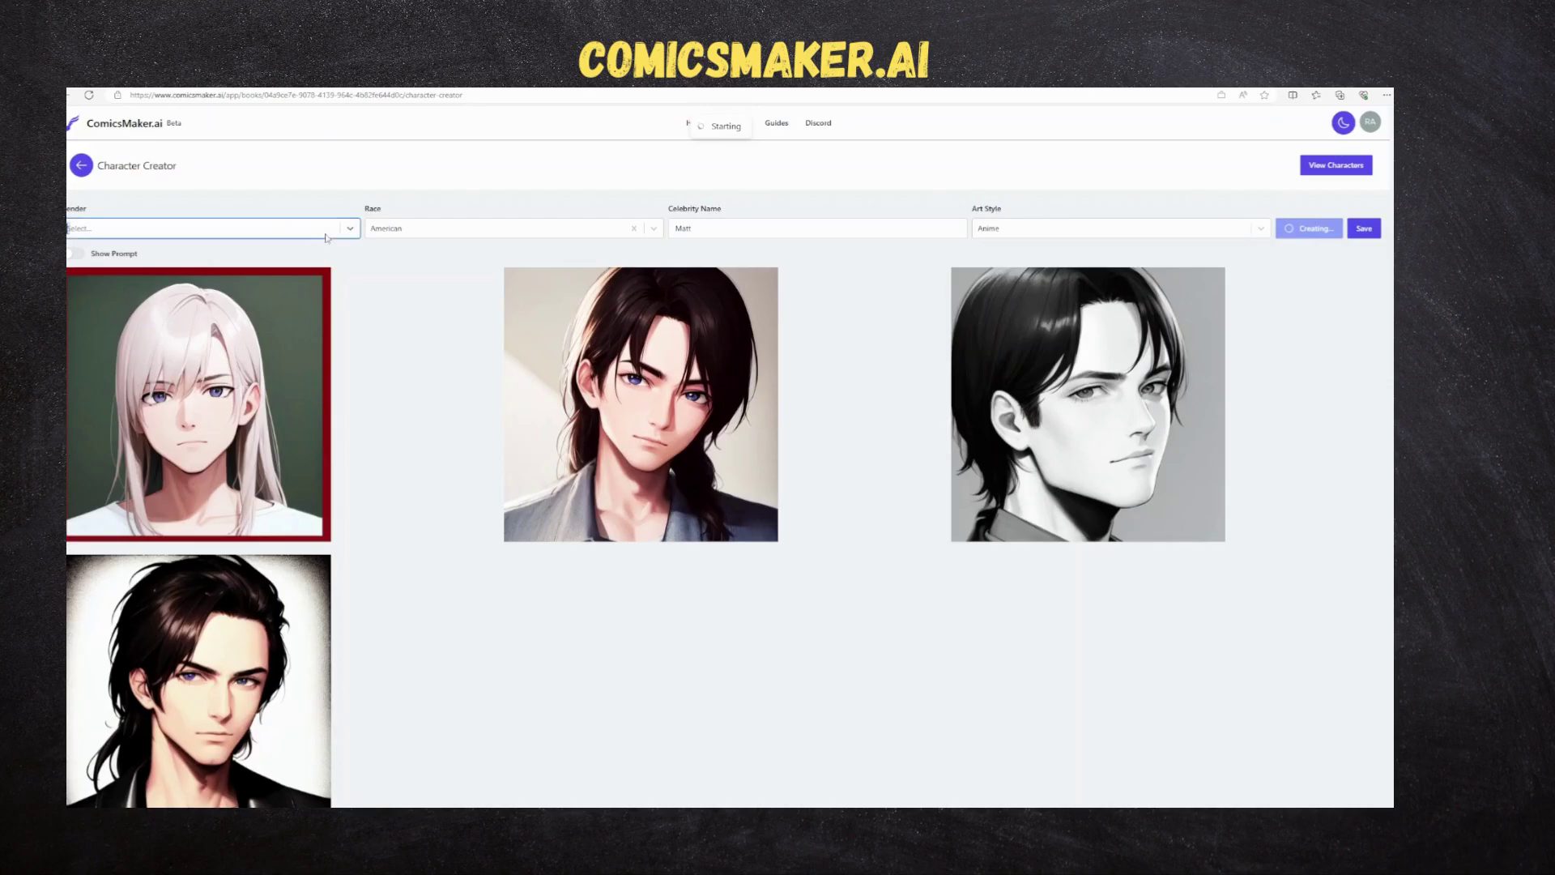
pyautogui.click(243, 280)
pyautogui.click(438, 230)
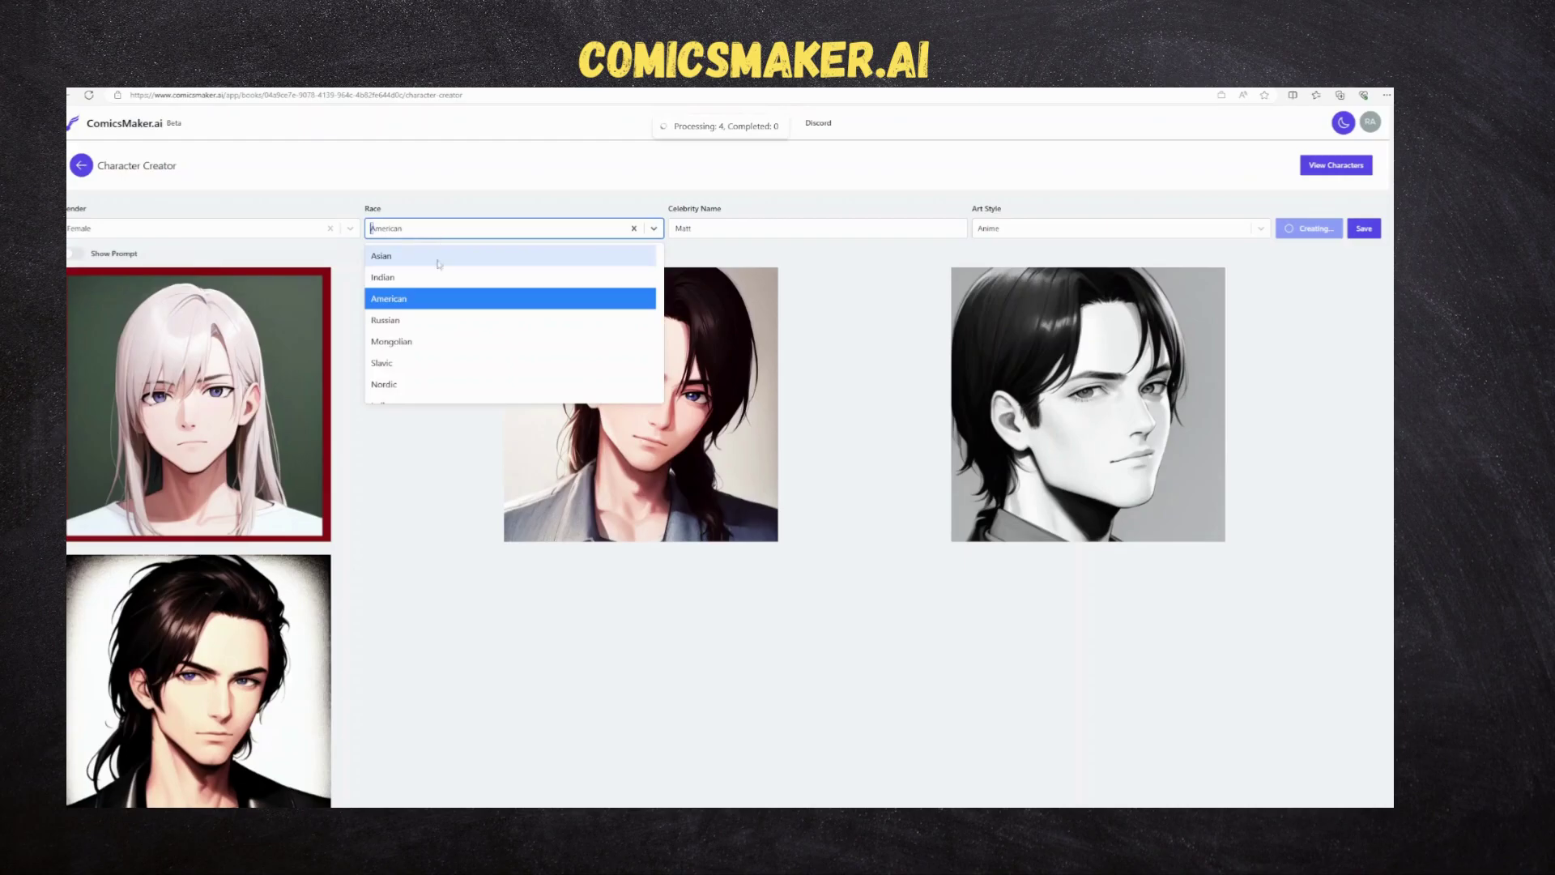
pyautogui.scroll(-1, 465, 356)
pyautogui.scroll(-1, 466, 351)
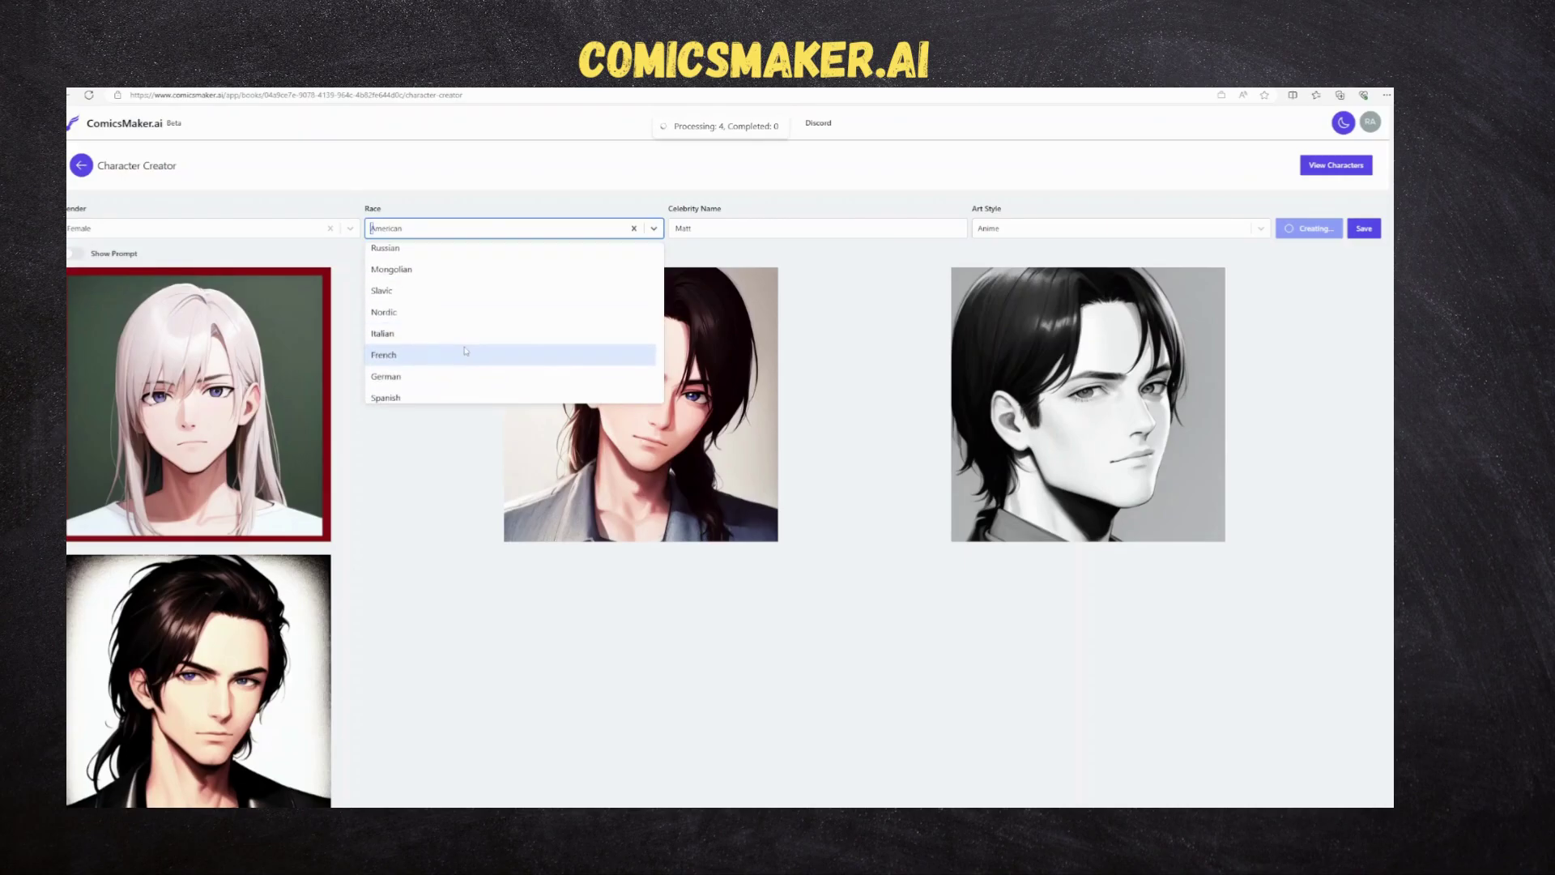
pyautogui.scroll(-1, 466, 351)
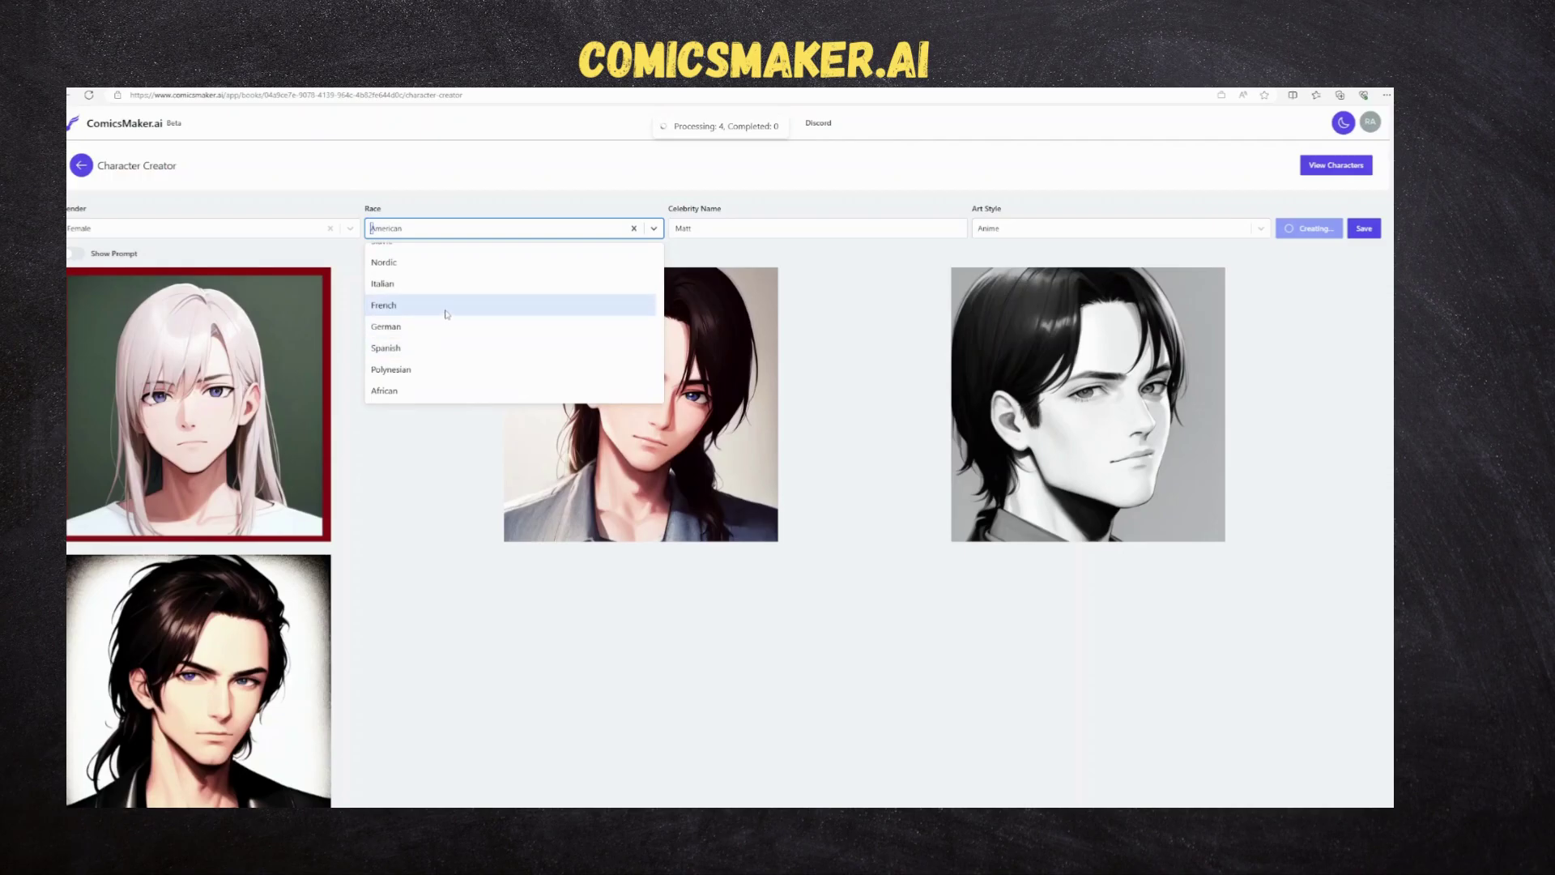
pyautogui.click(463, 283)
pyautogui.click(722, 227)
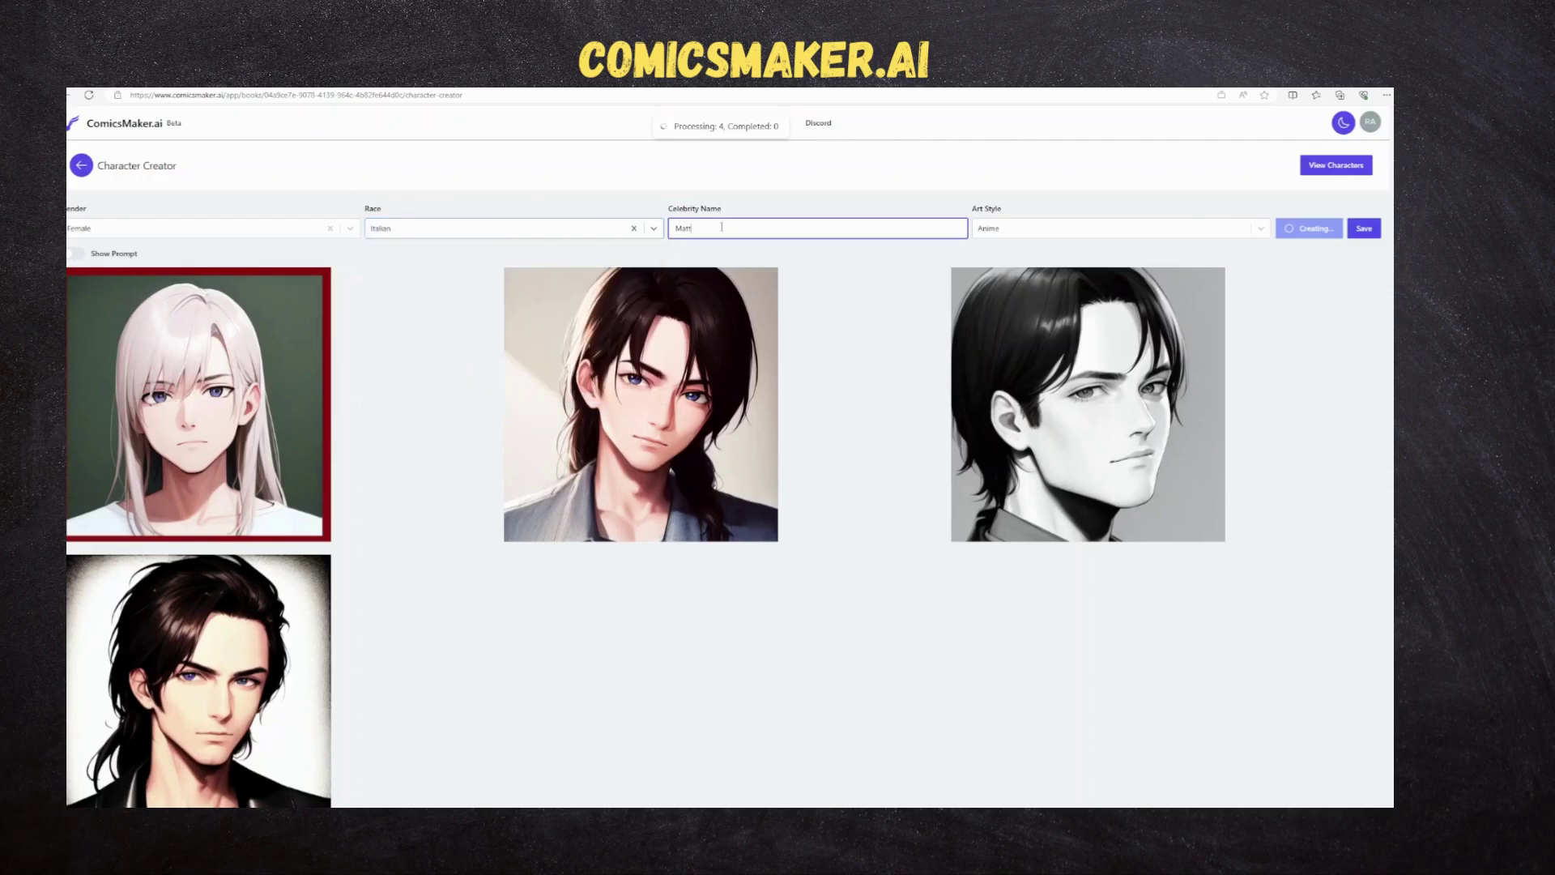
pyautogui.hotkey('ctrl', 'a')
pyautogui.press('BackSpace')
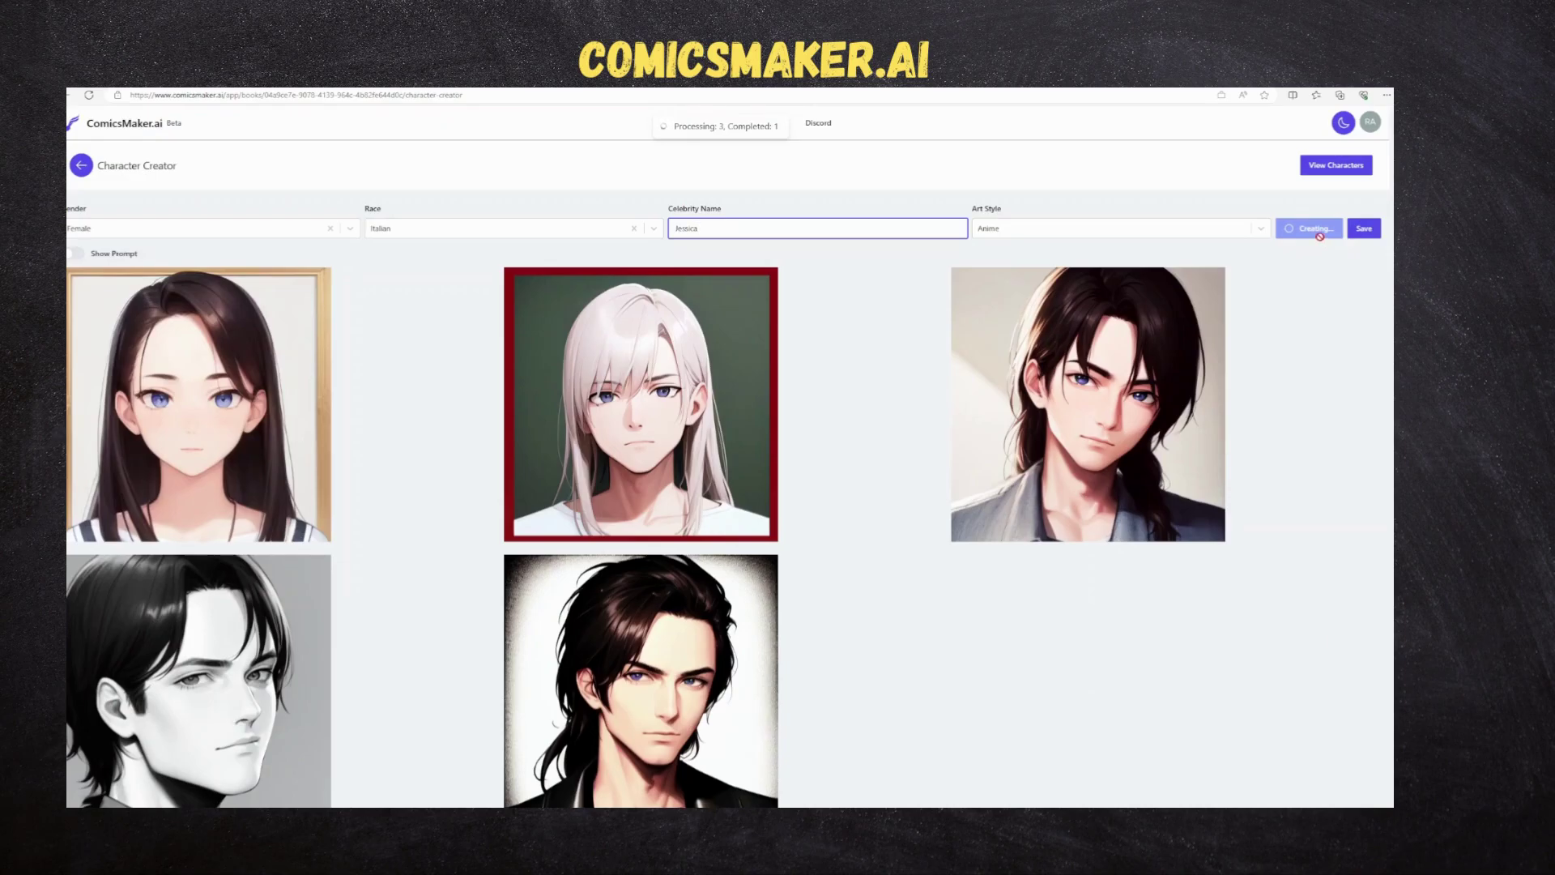
pyautogui.click(238, 443)
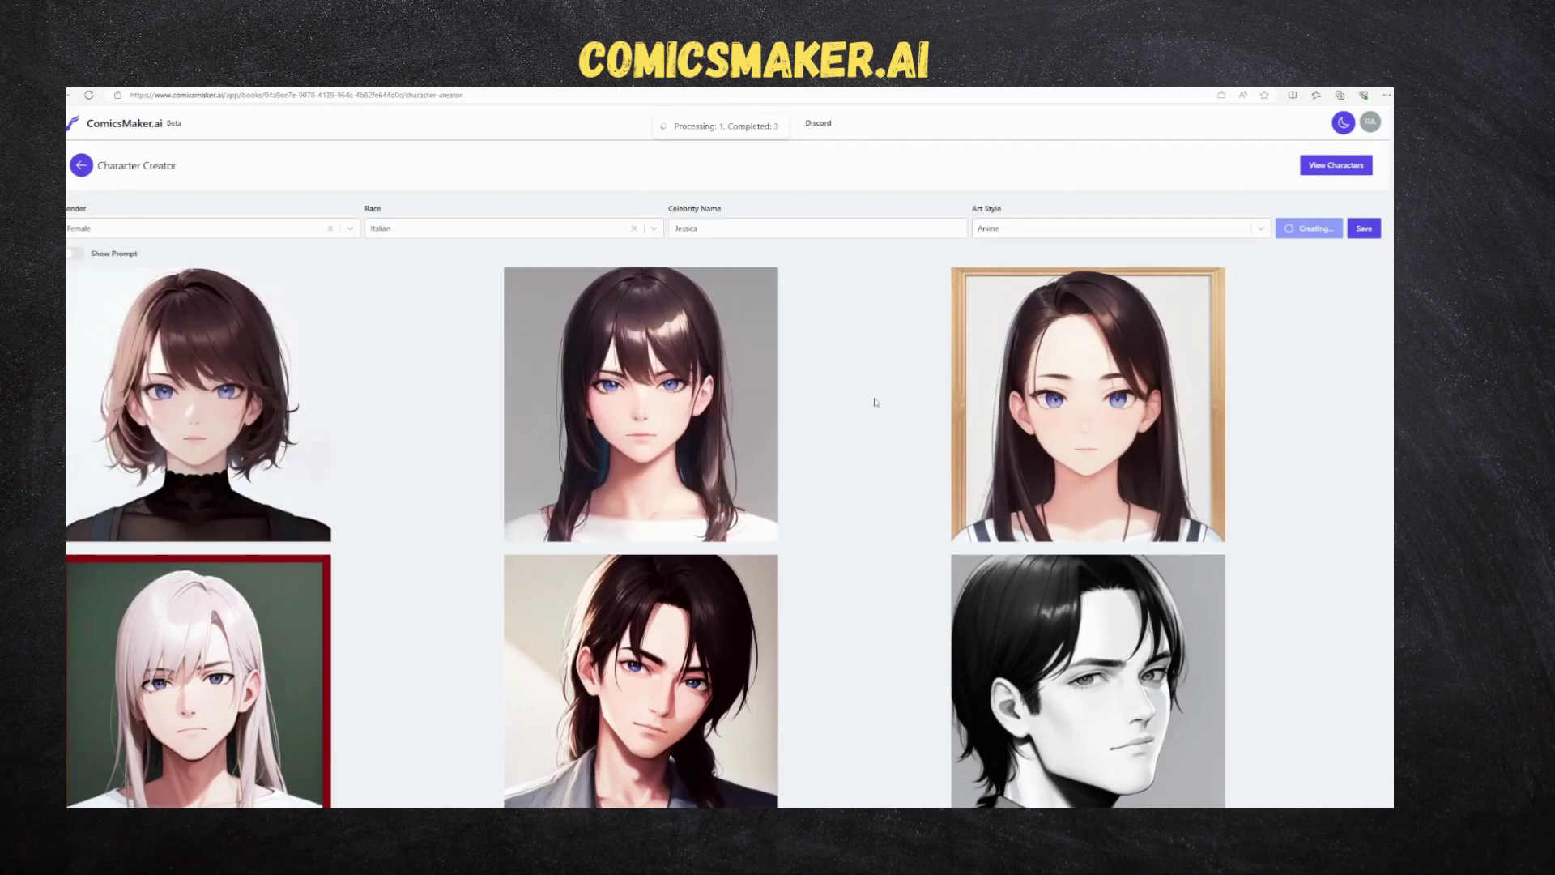
pyautogui.click(1364, 234)
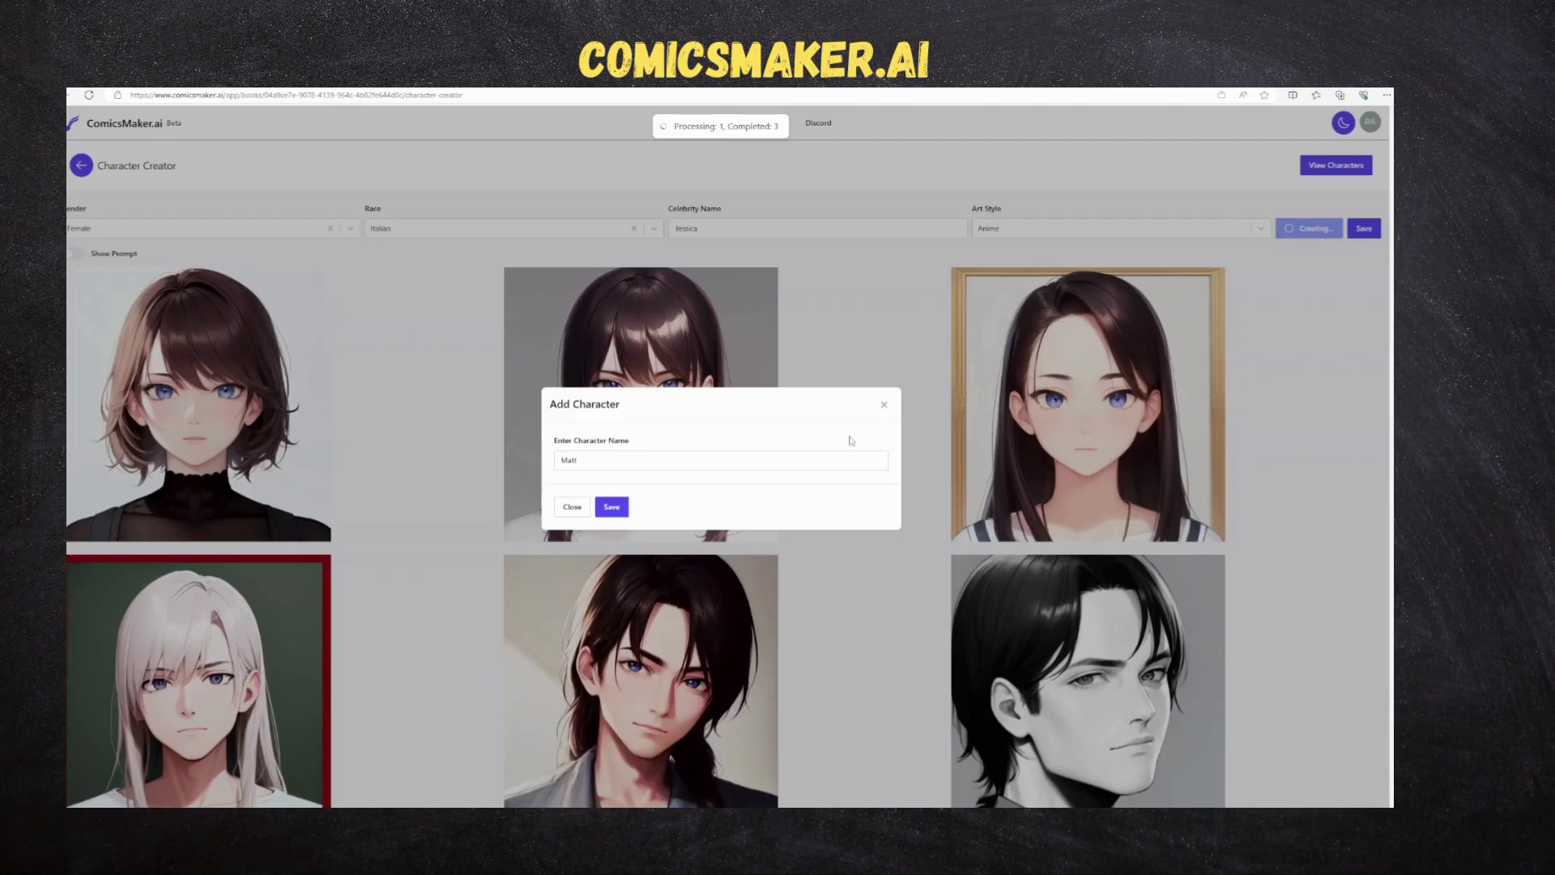
pyautogui.click(883, 404)
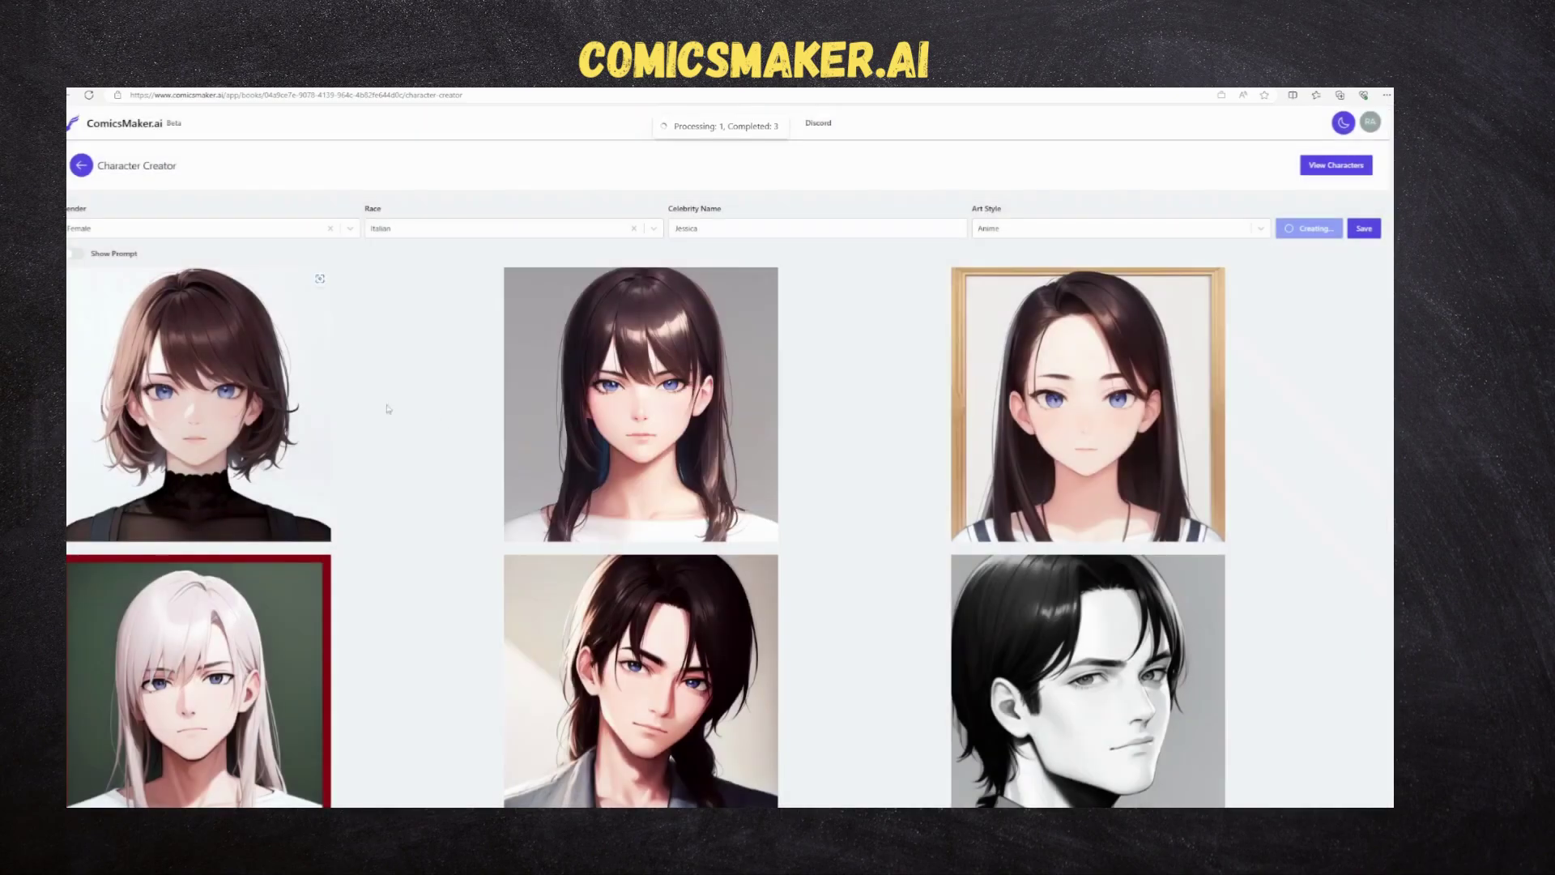
# Save the female Italian character under the same name as its celebrity name
pyautogui.click(1358, 229)
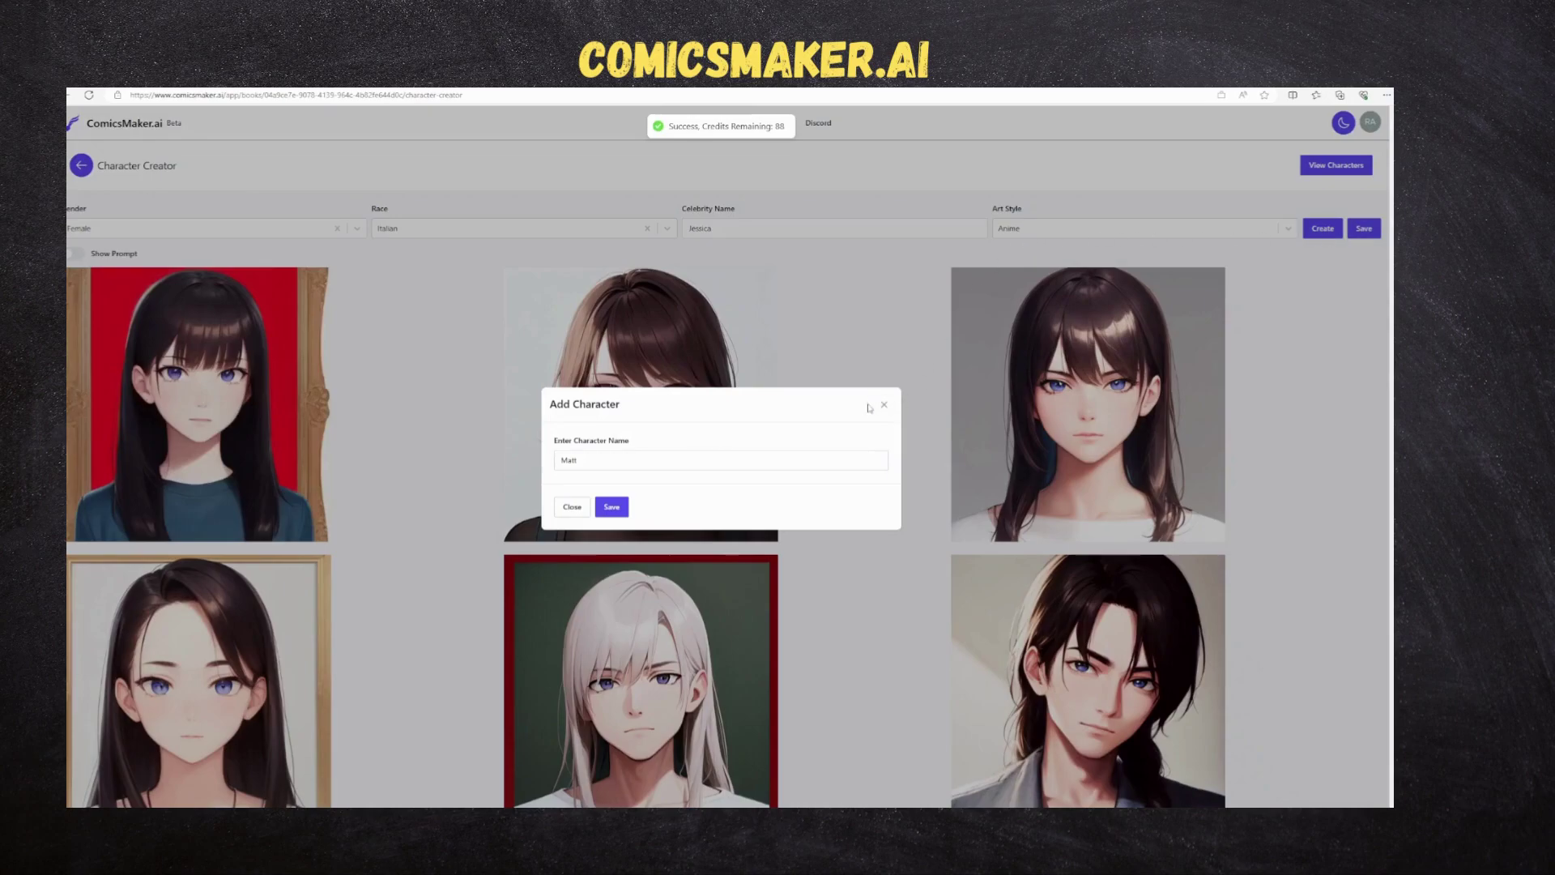
pyautogui.click(659, 466)
pyautogui.hotkey('ctrl', 'a')
pyautogui.write('Jessica')
pyautogui.press('Return')
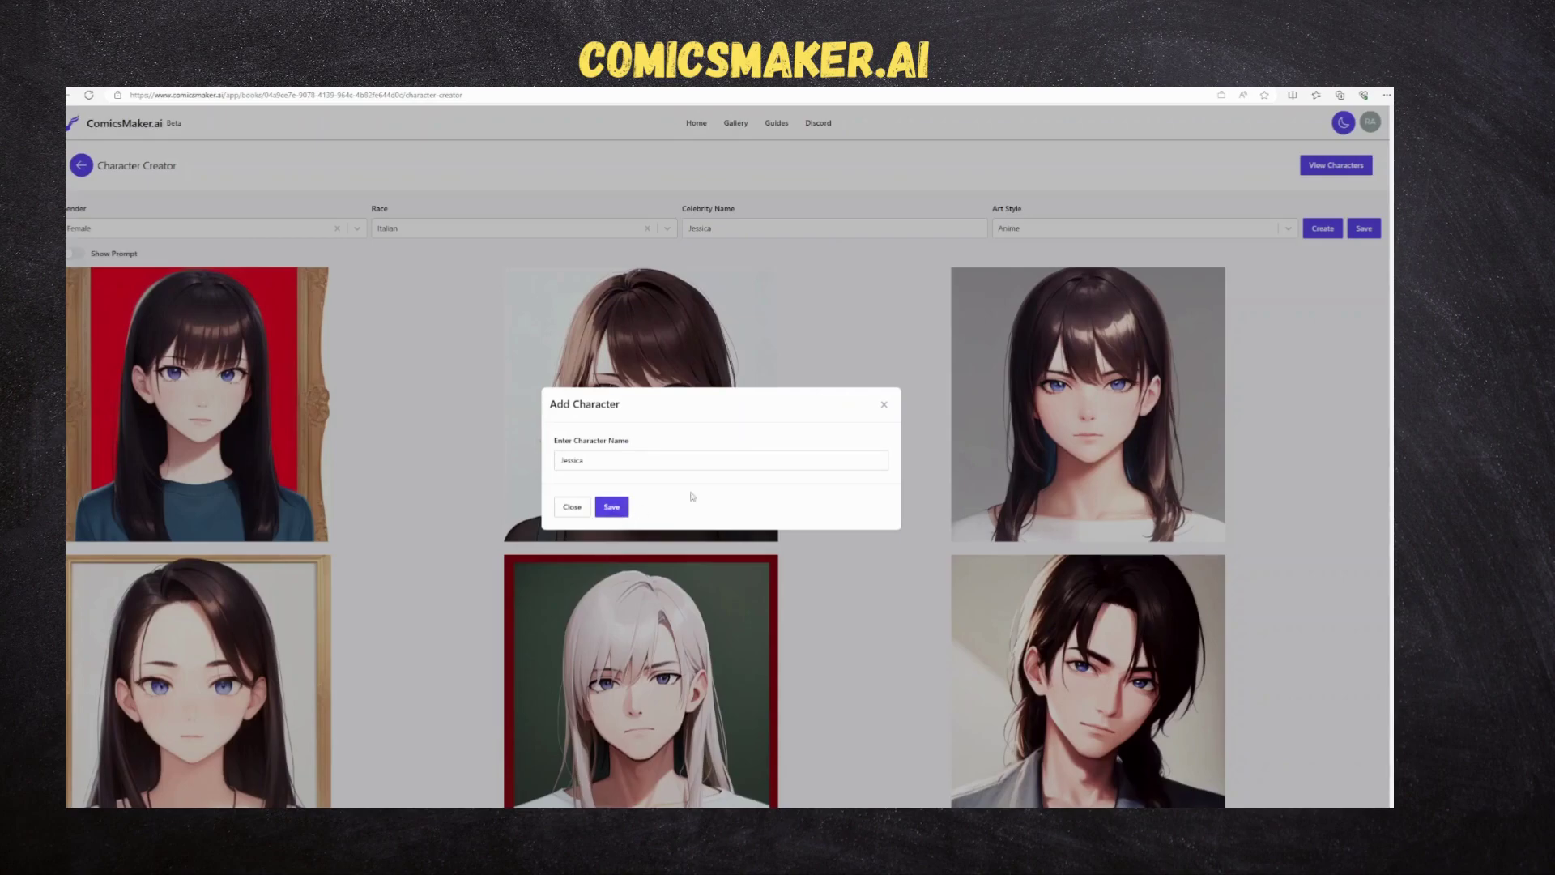
pyautogui.click(613, 508)
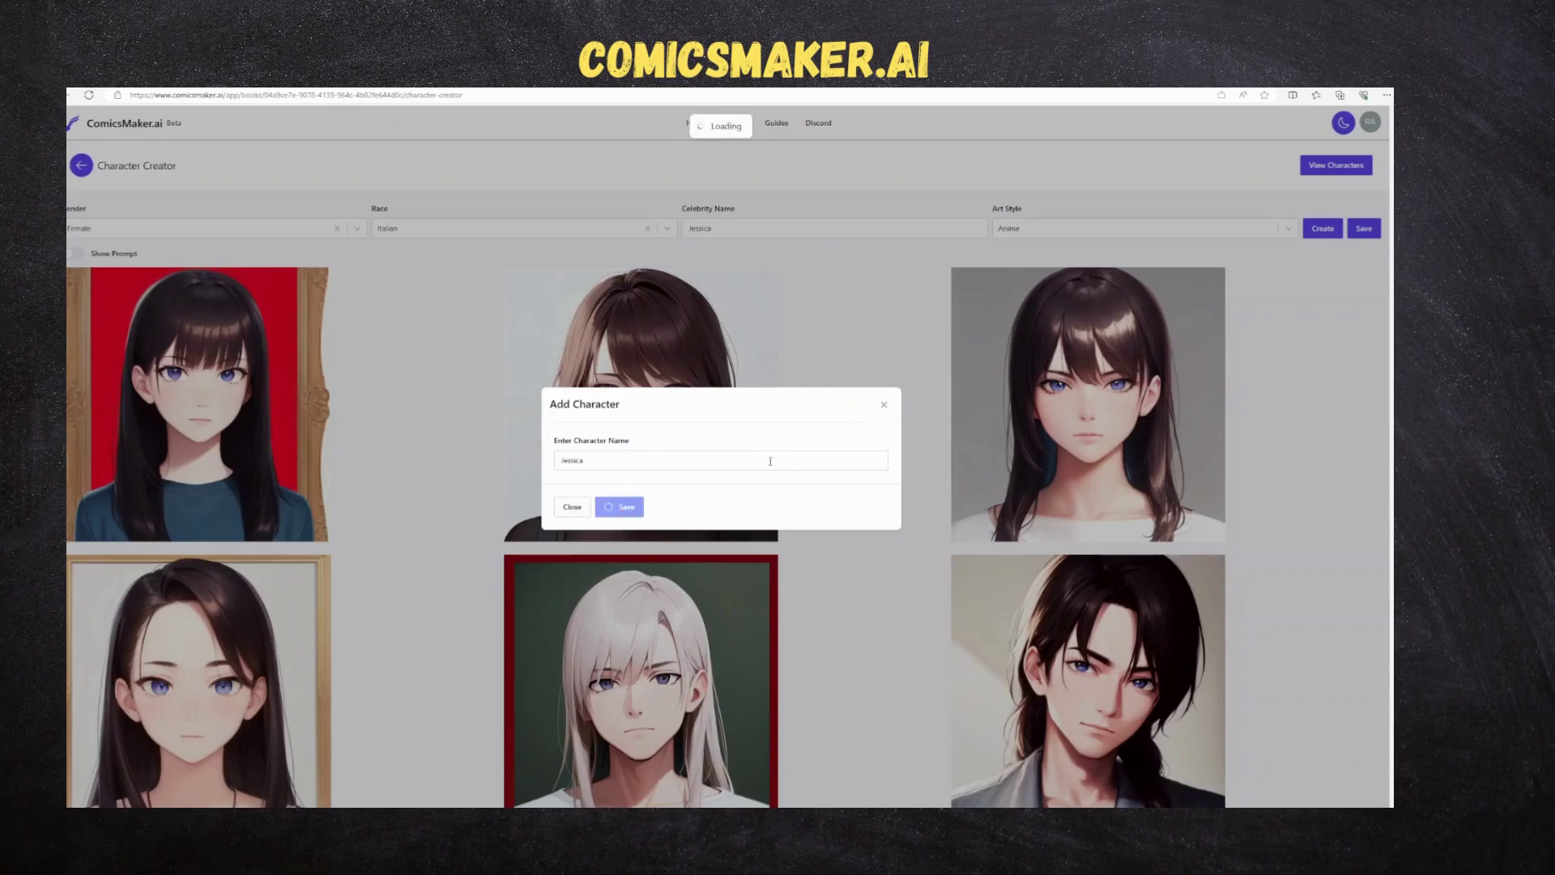
pyautogui.click(883, 404)
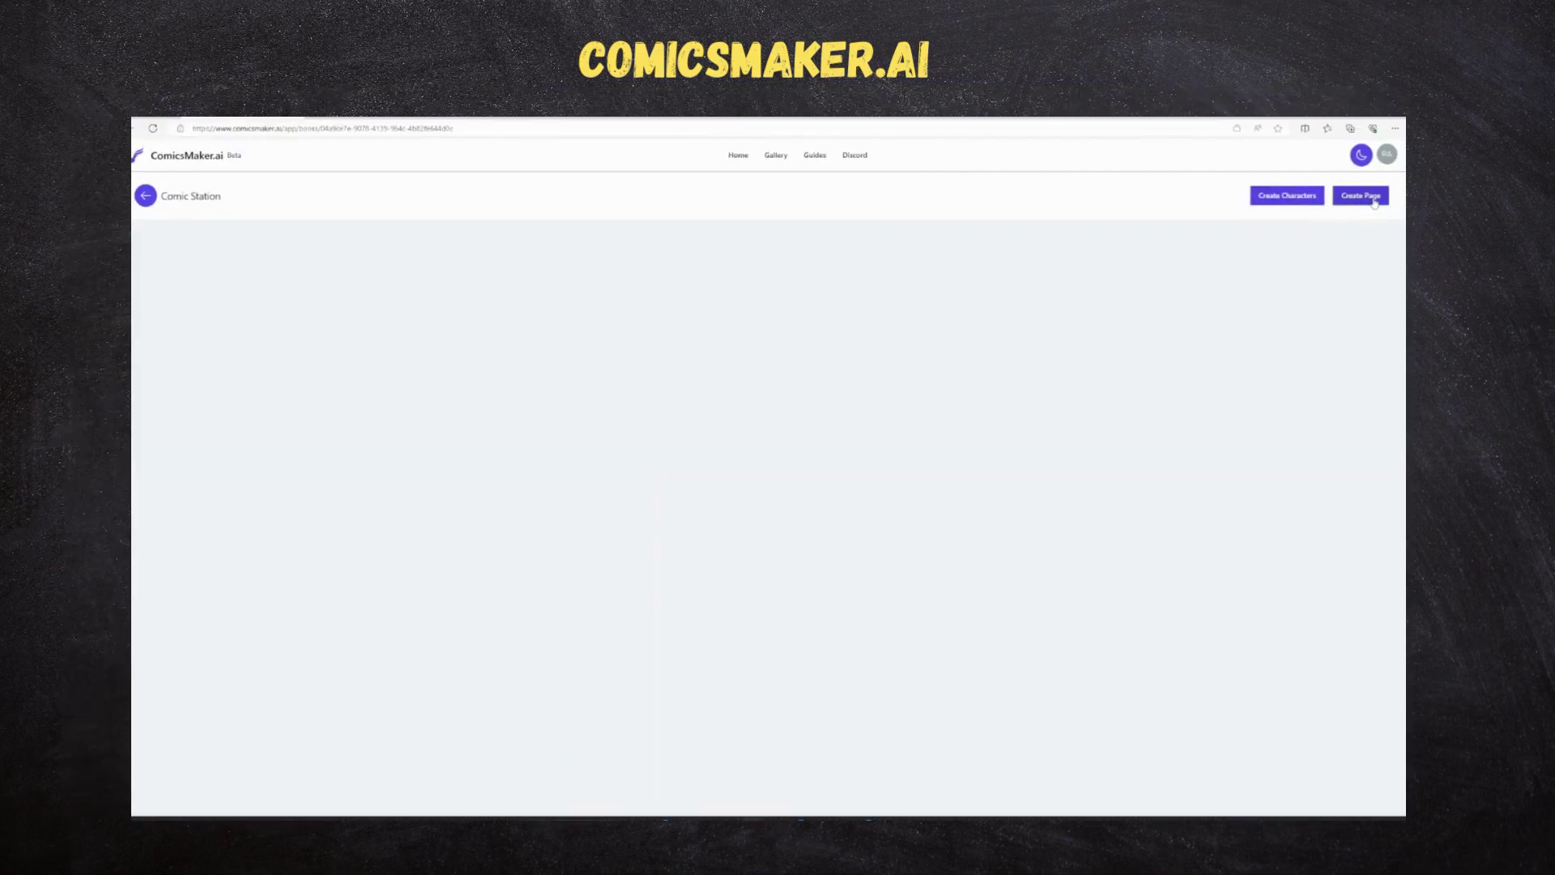
# Open the art creator for a new comic page and enter a prompt mentioning the male character "Talking to" the female character
pyautogui.click(1373, 200)
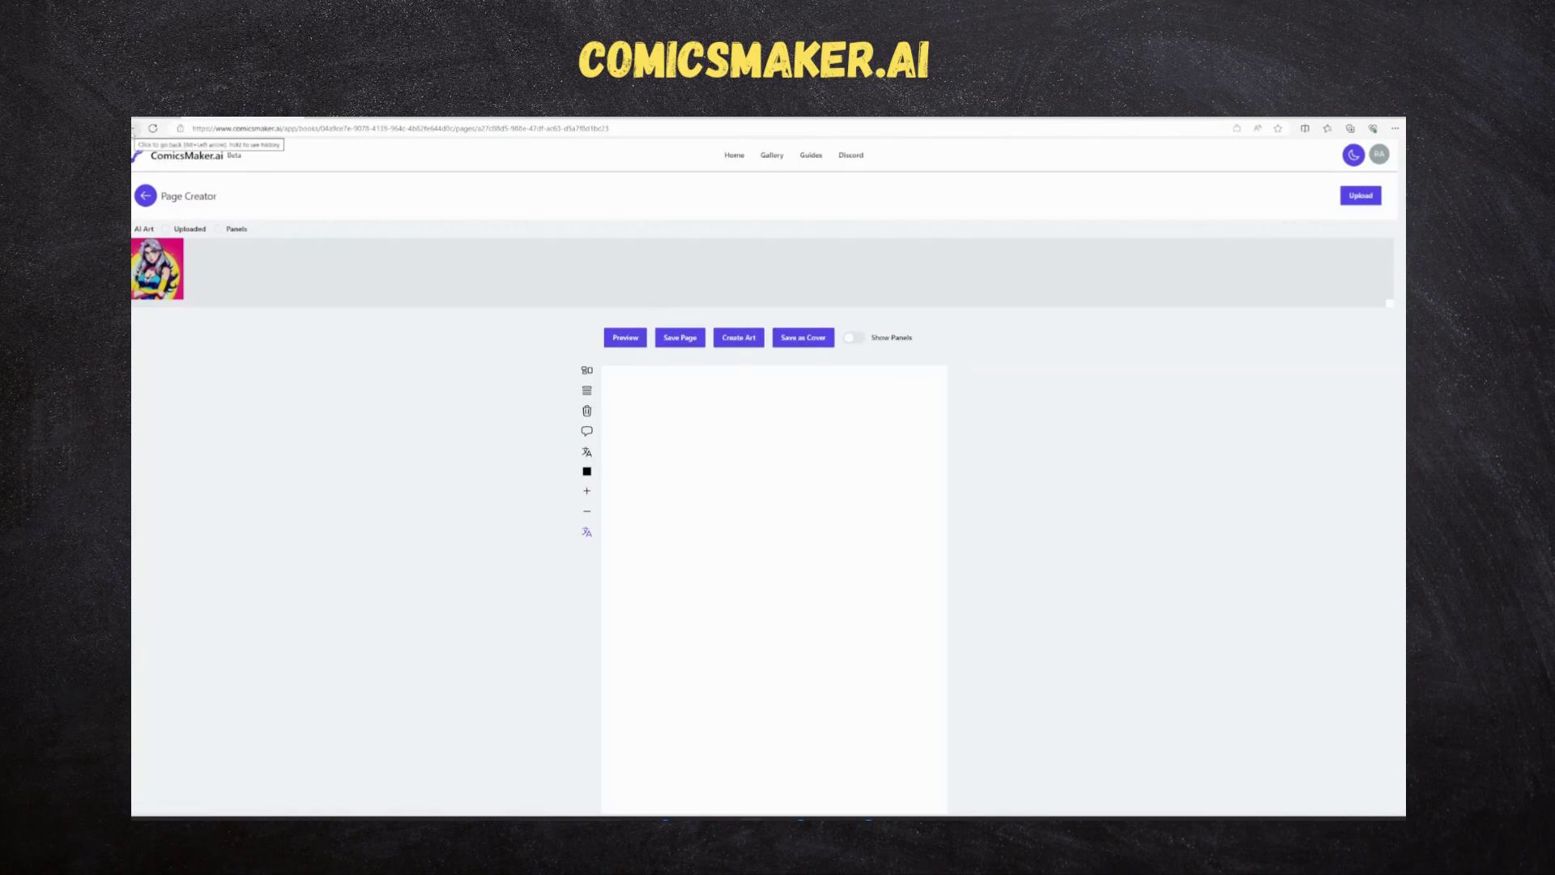
pyautogui.click(738, 338)
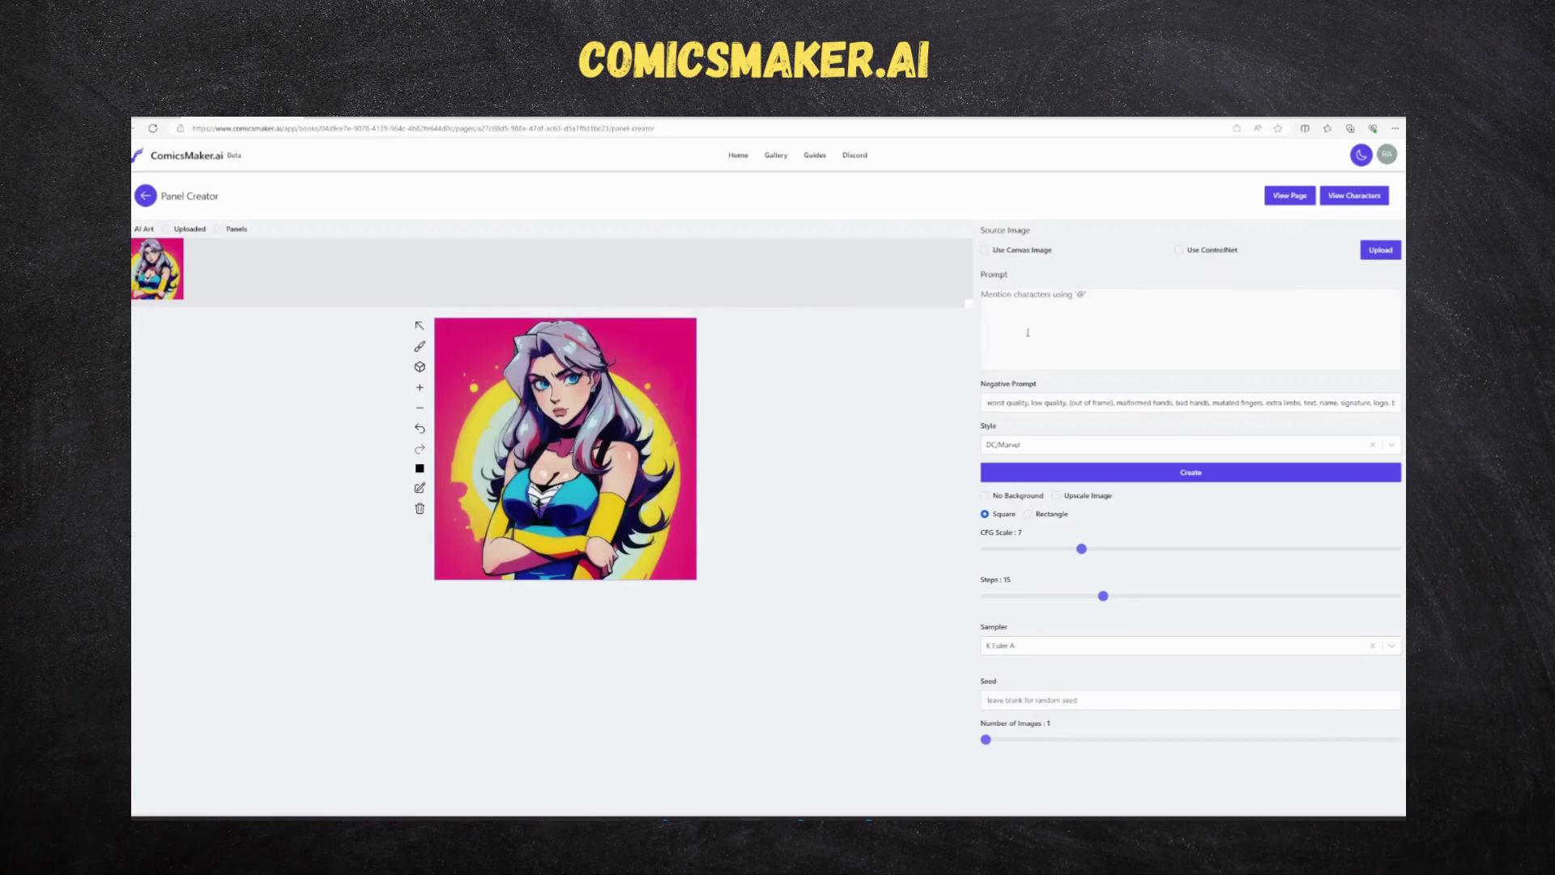
pyautogui.click(1093, 298)
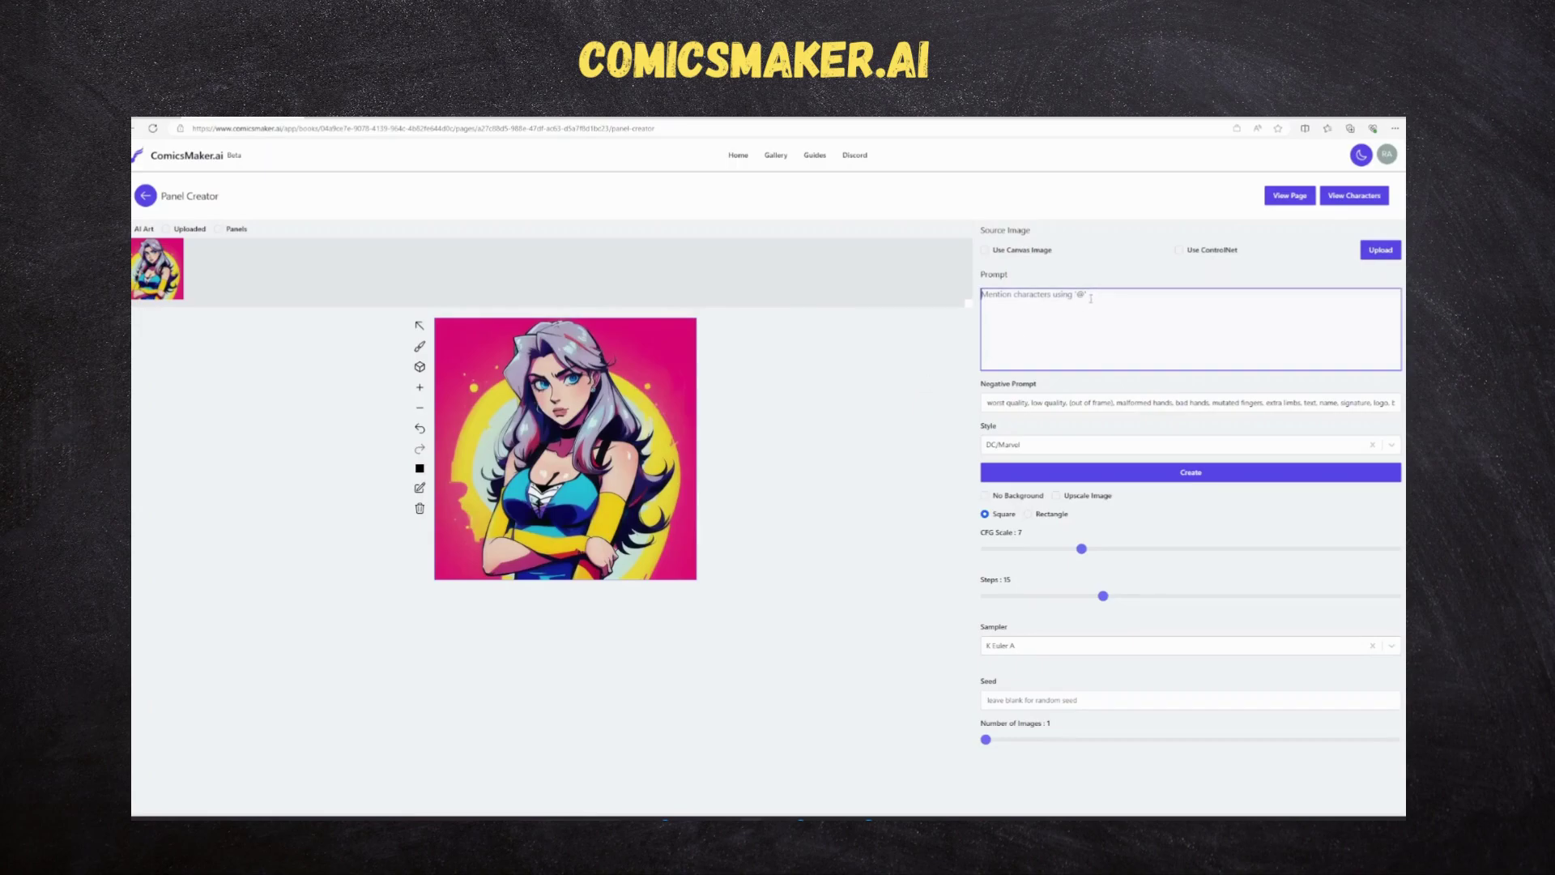
pyautogui.write('@')
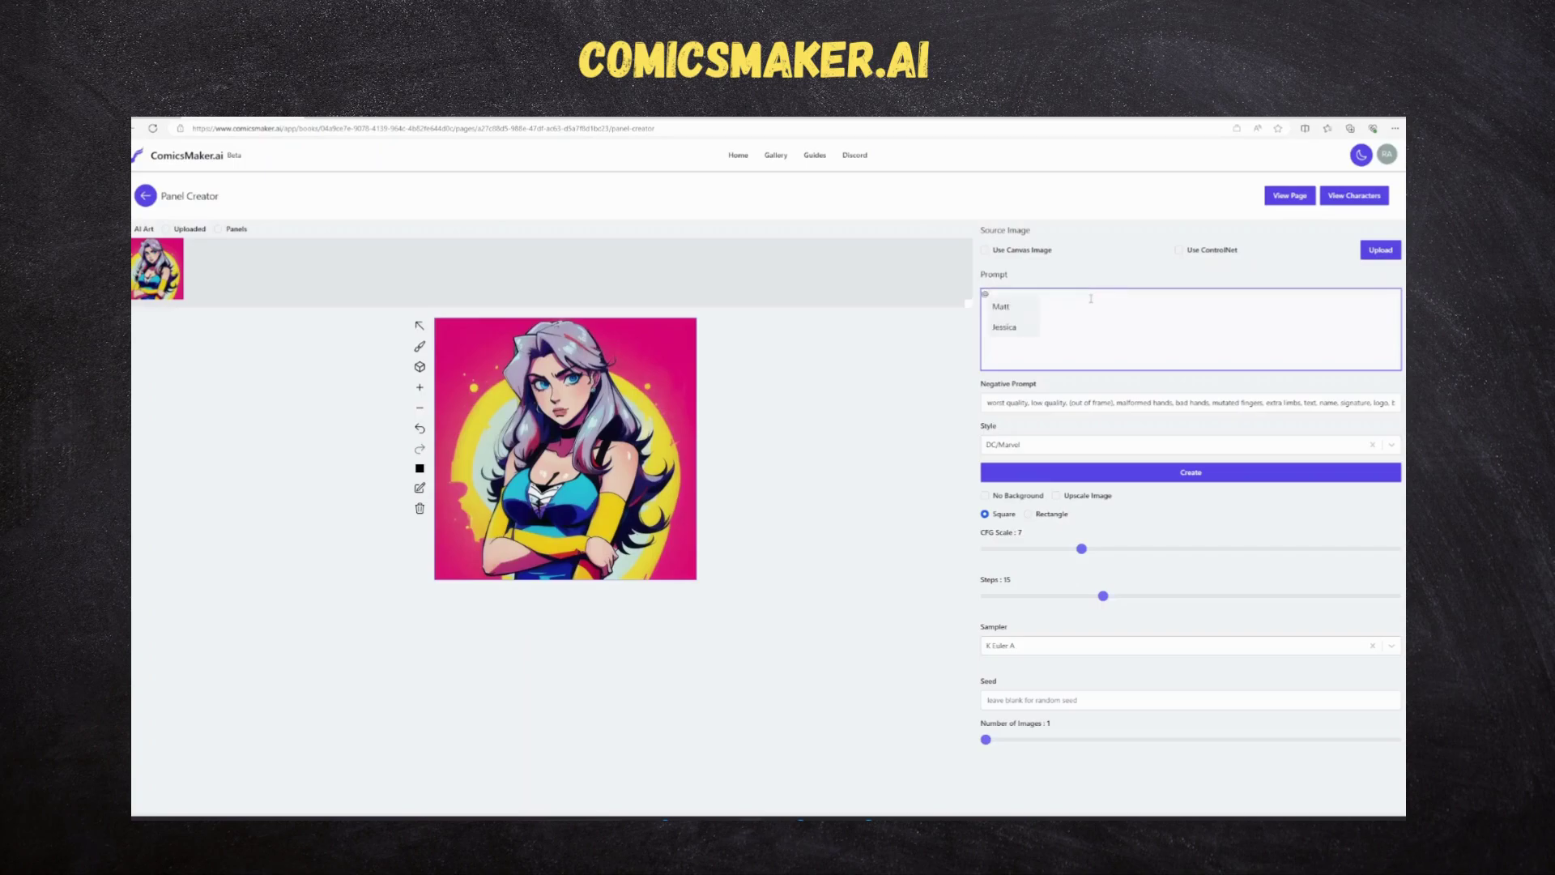
pyautogui.click(1001, 306)
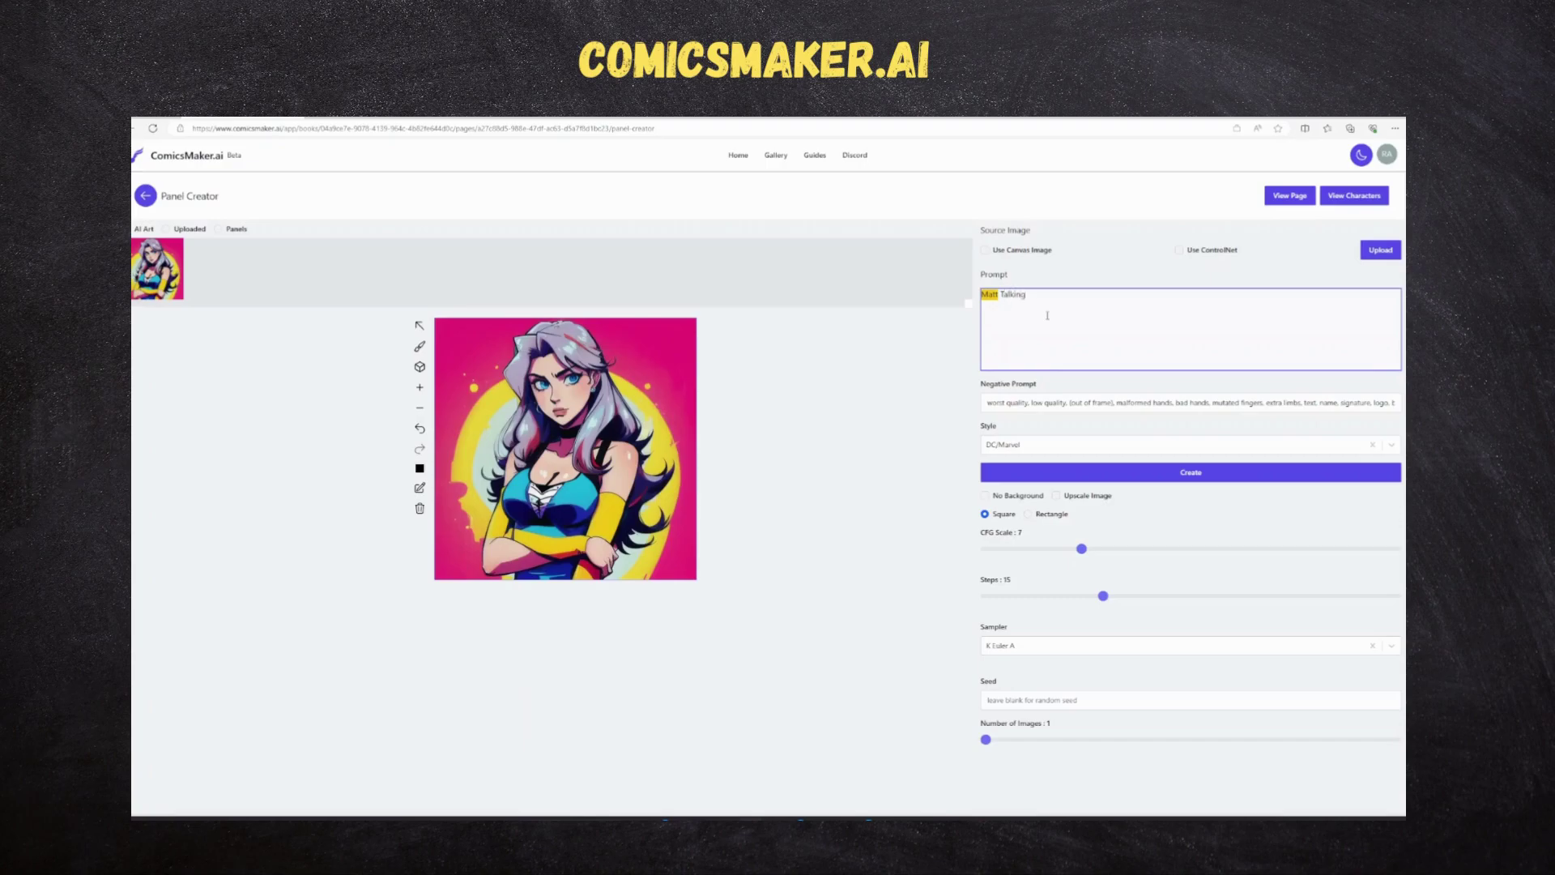
pyautogui.write('to @Jess')
pyautogui.press('Return')
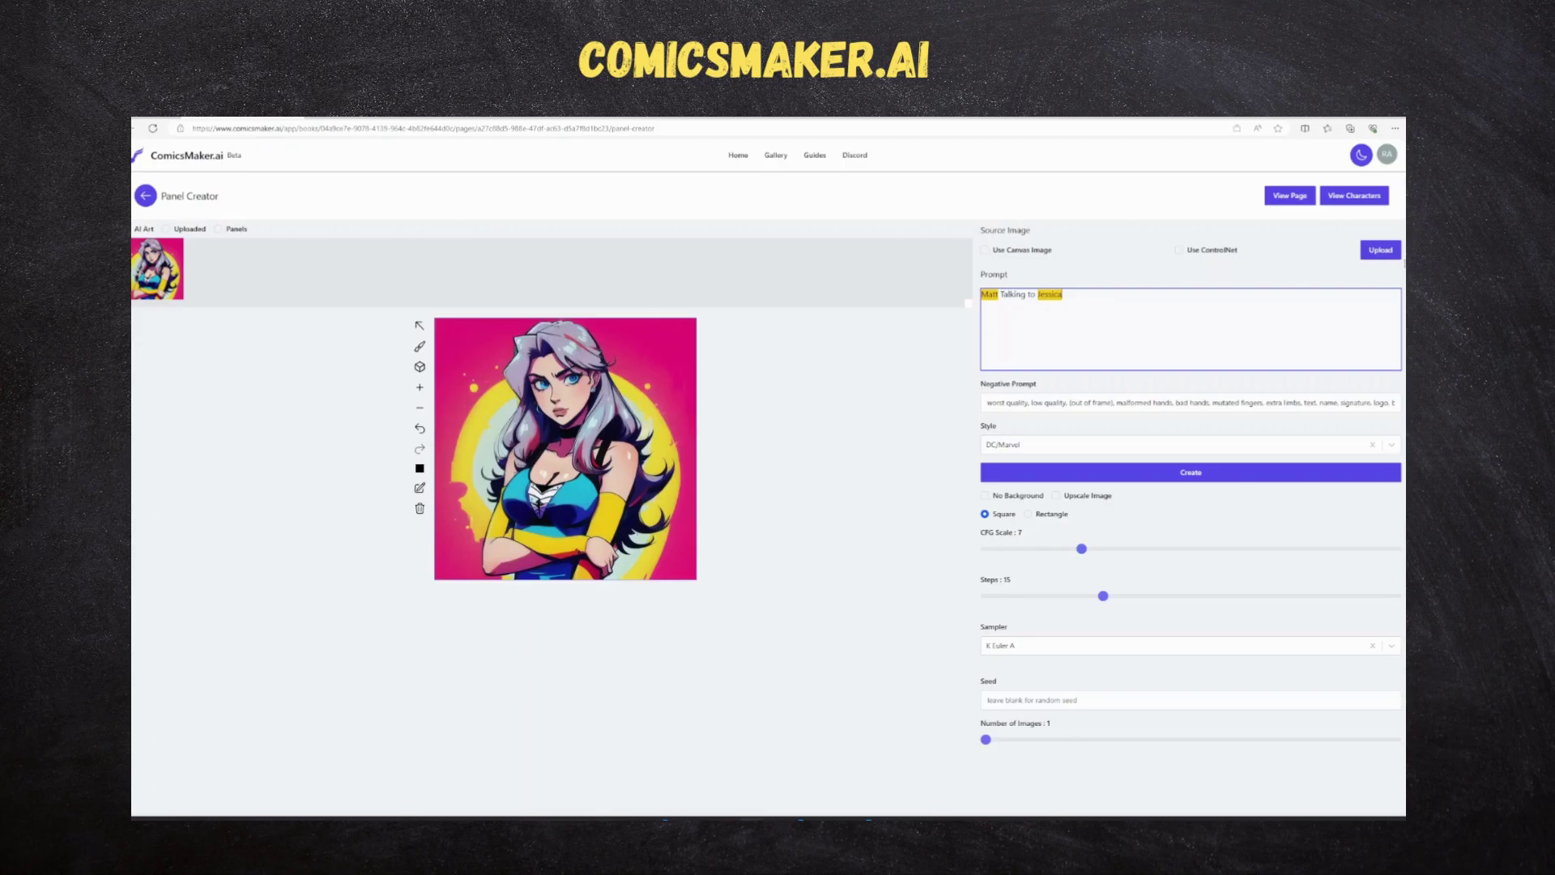
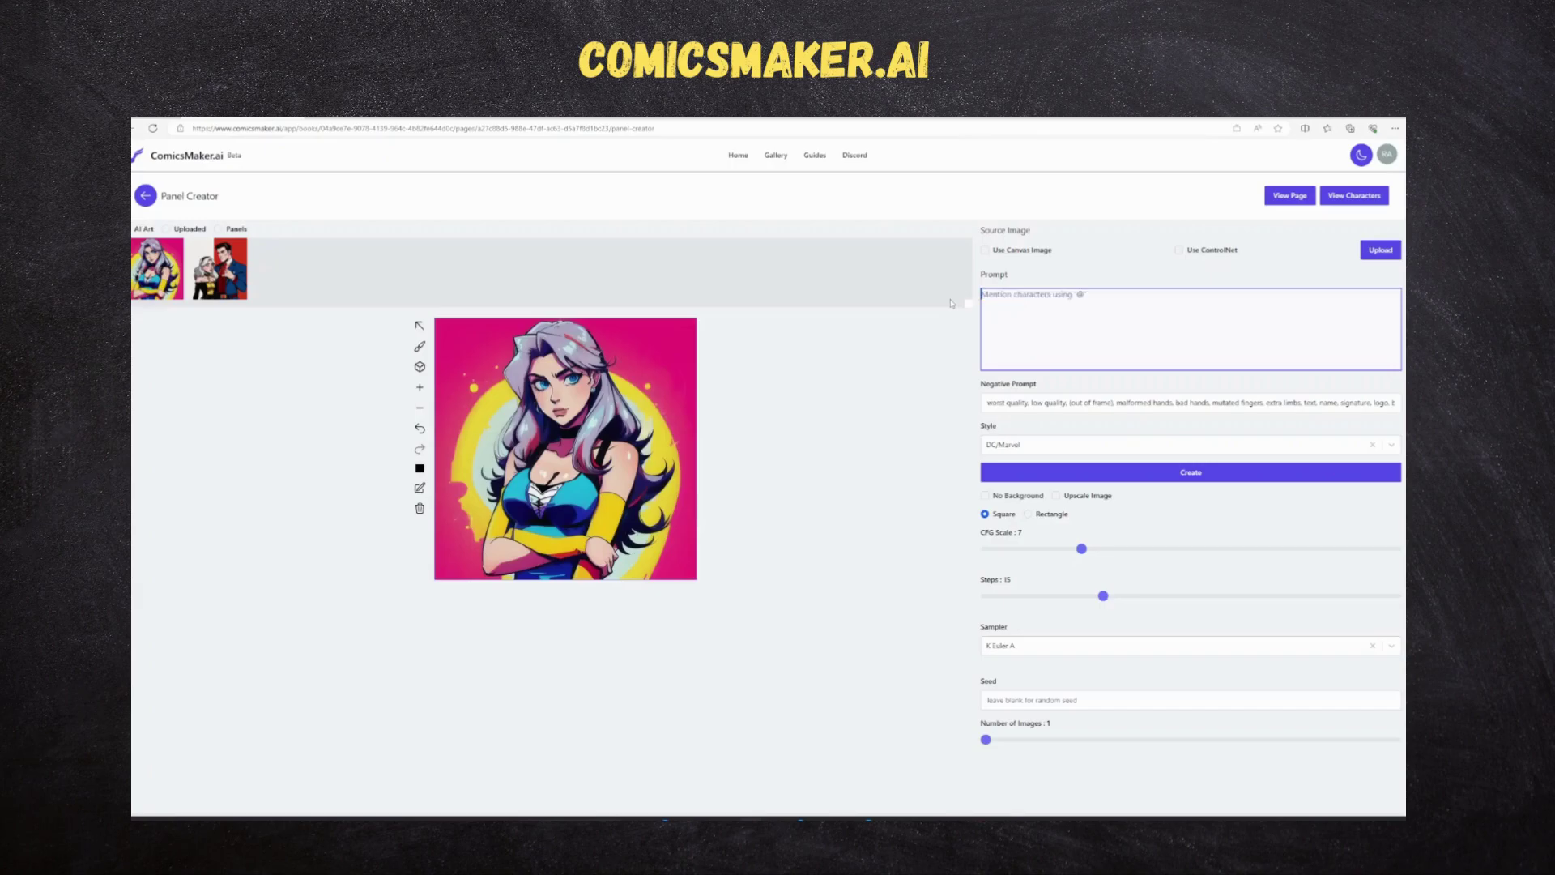
# Write a prompt mentioning the male and female characters "going in Car" and generate the image
pyautogui.write('Jessica')
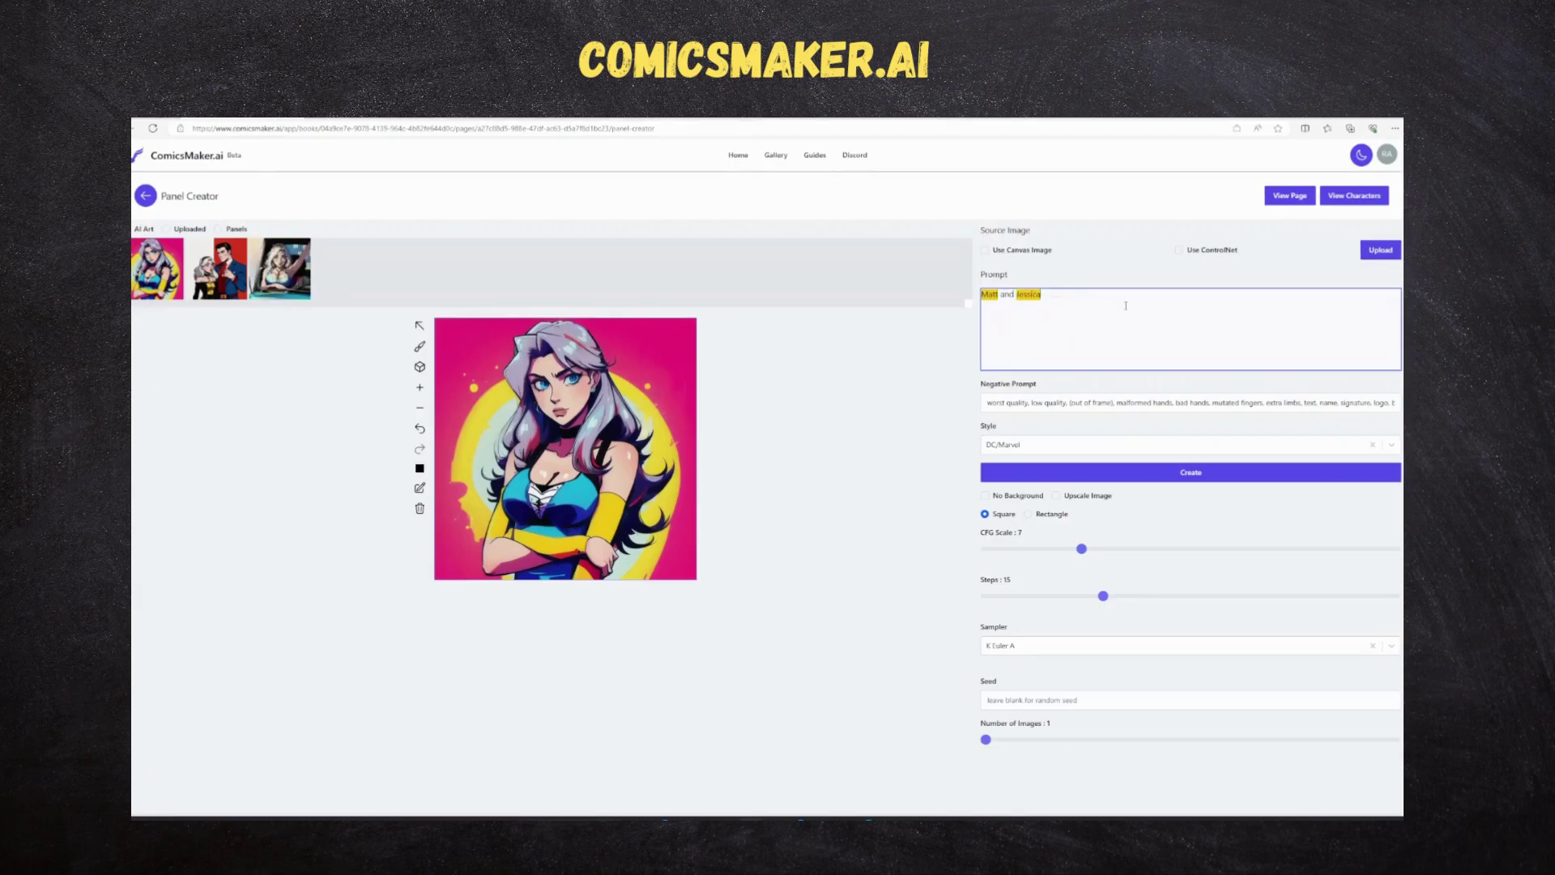
pyautogui.write('h')
pyautogui.write('oing in')
pyautogui.click(1234, 473)
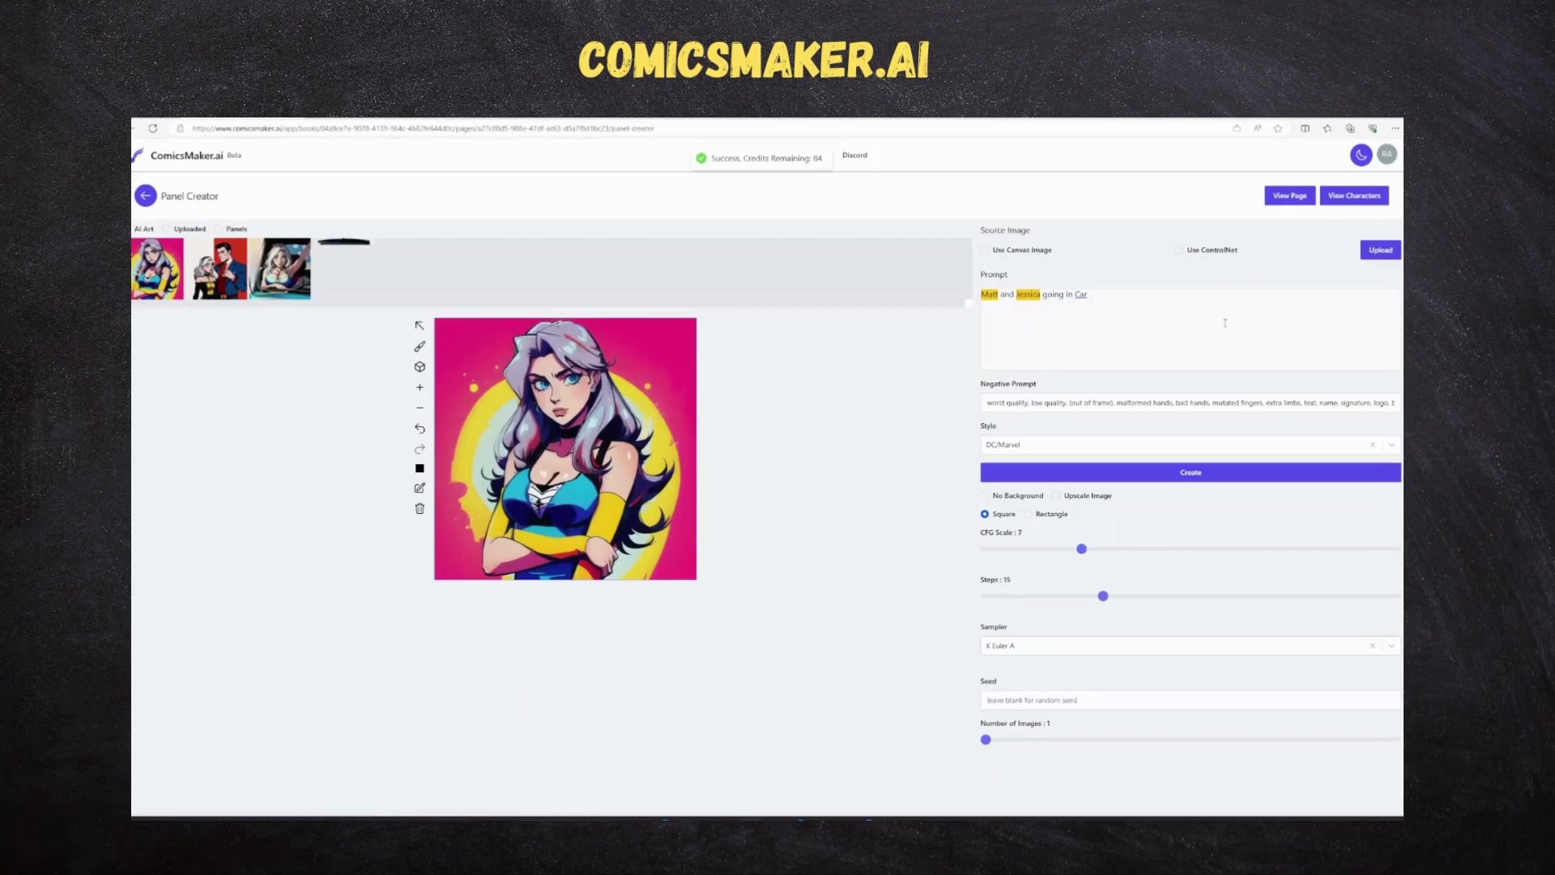
# Replace the prompt with a mention of the male character followed by "talking" and generate the image
pyautogui.tripleClick(1127, 293)
pyautogui.write('@Matt')
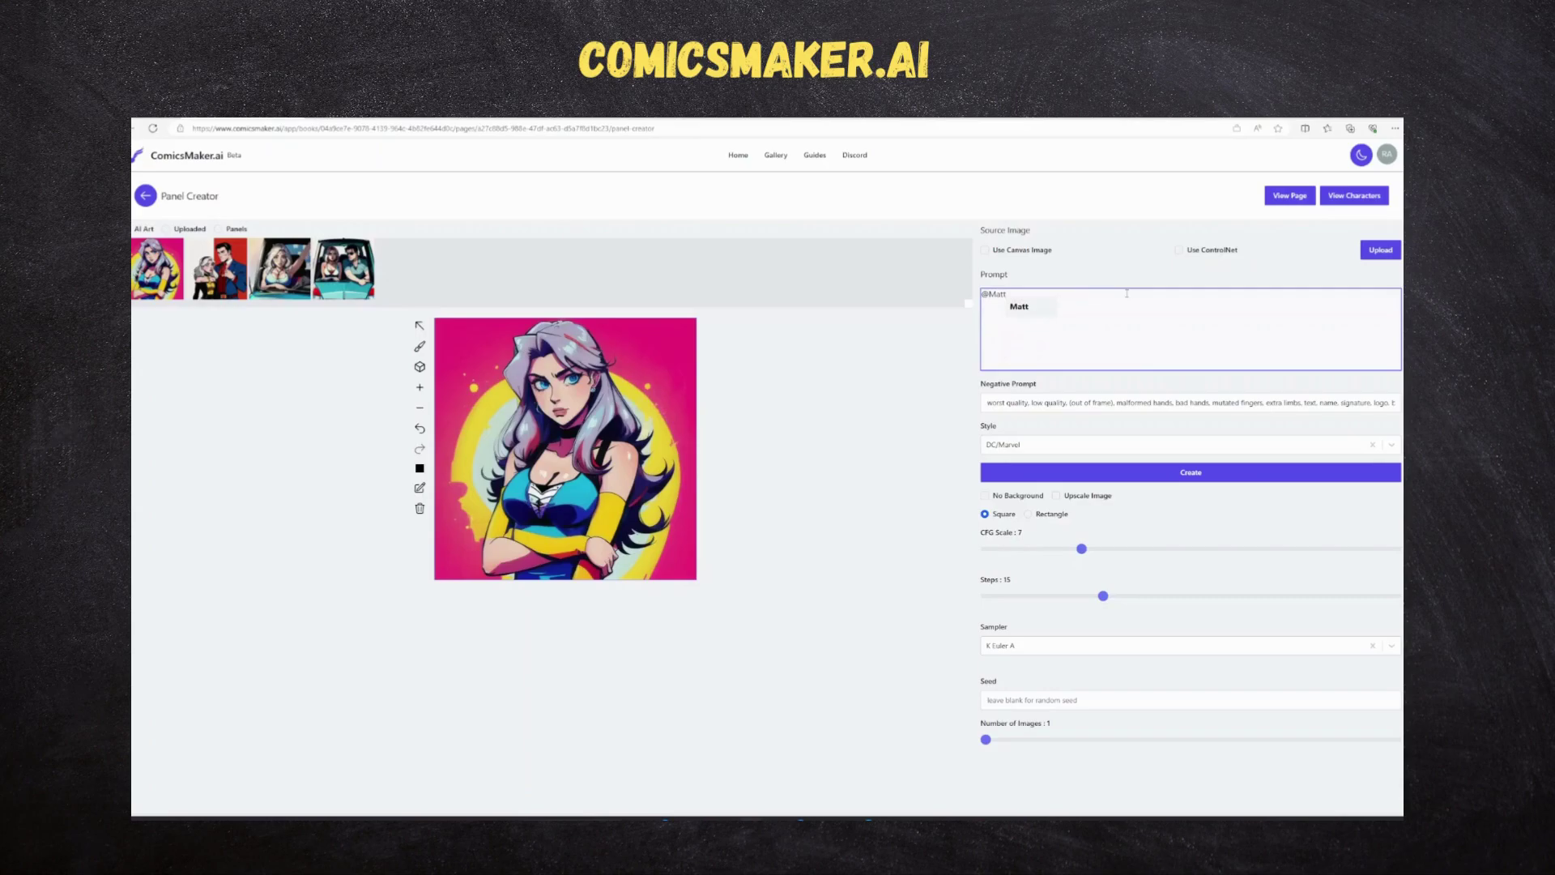
pyautogui.press('Return')
pyautogui.write('talking')
pyautogui.click(1136, 475)
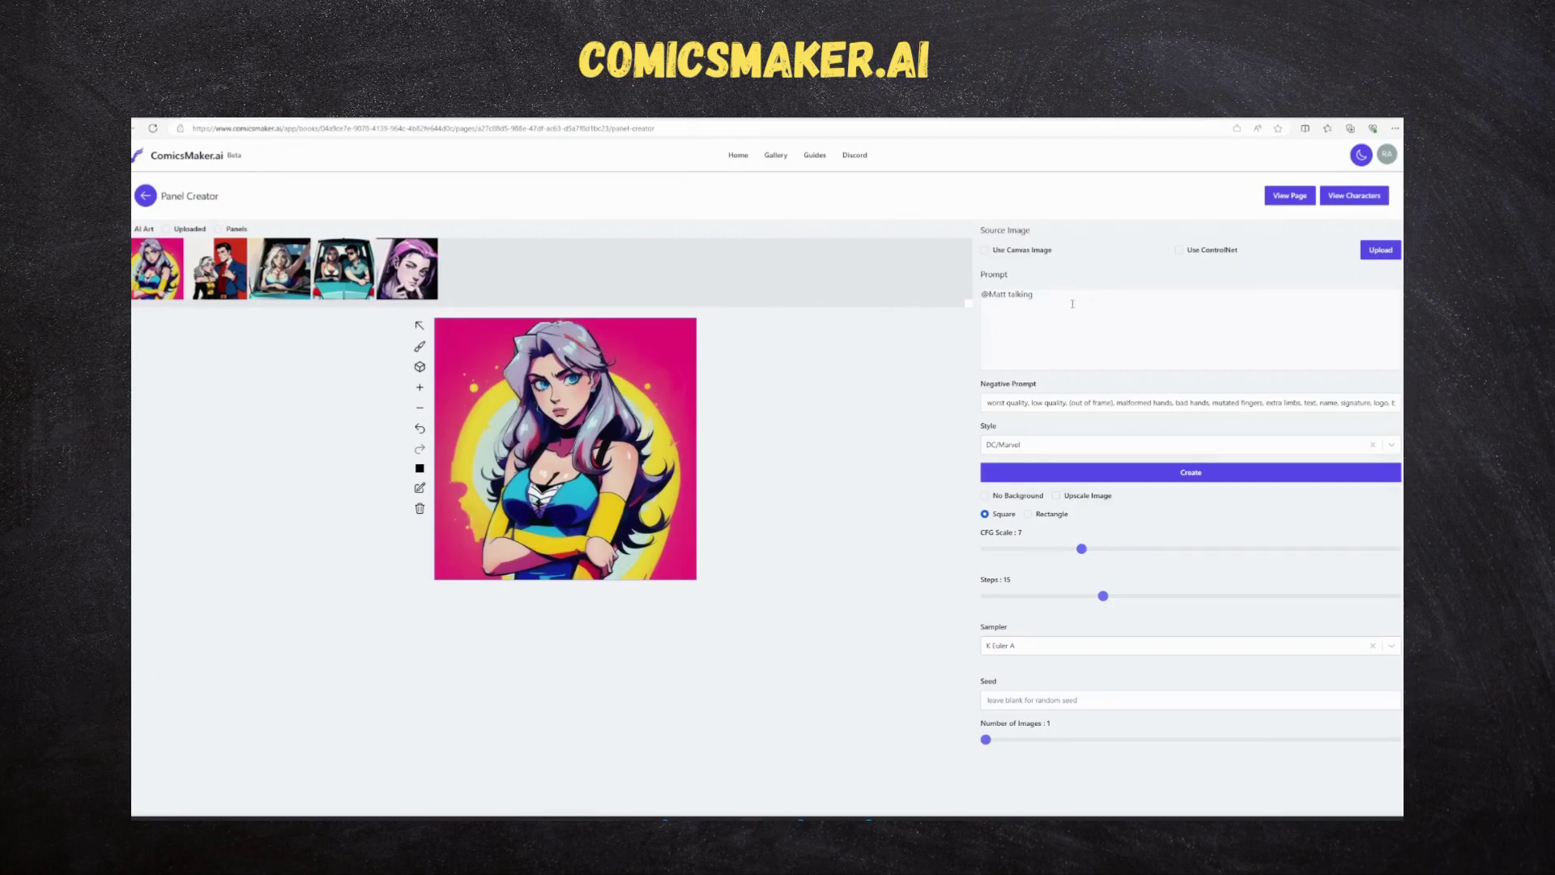
# Rewrite the prompt as the male character "talking to" the female character, with both tagged as character mentions, and generate the image
pyautogui.moveTo(1055, 303); pyautogui.dragTo(965, 293)
pyautogui.write('@Matt')
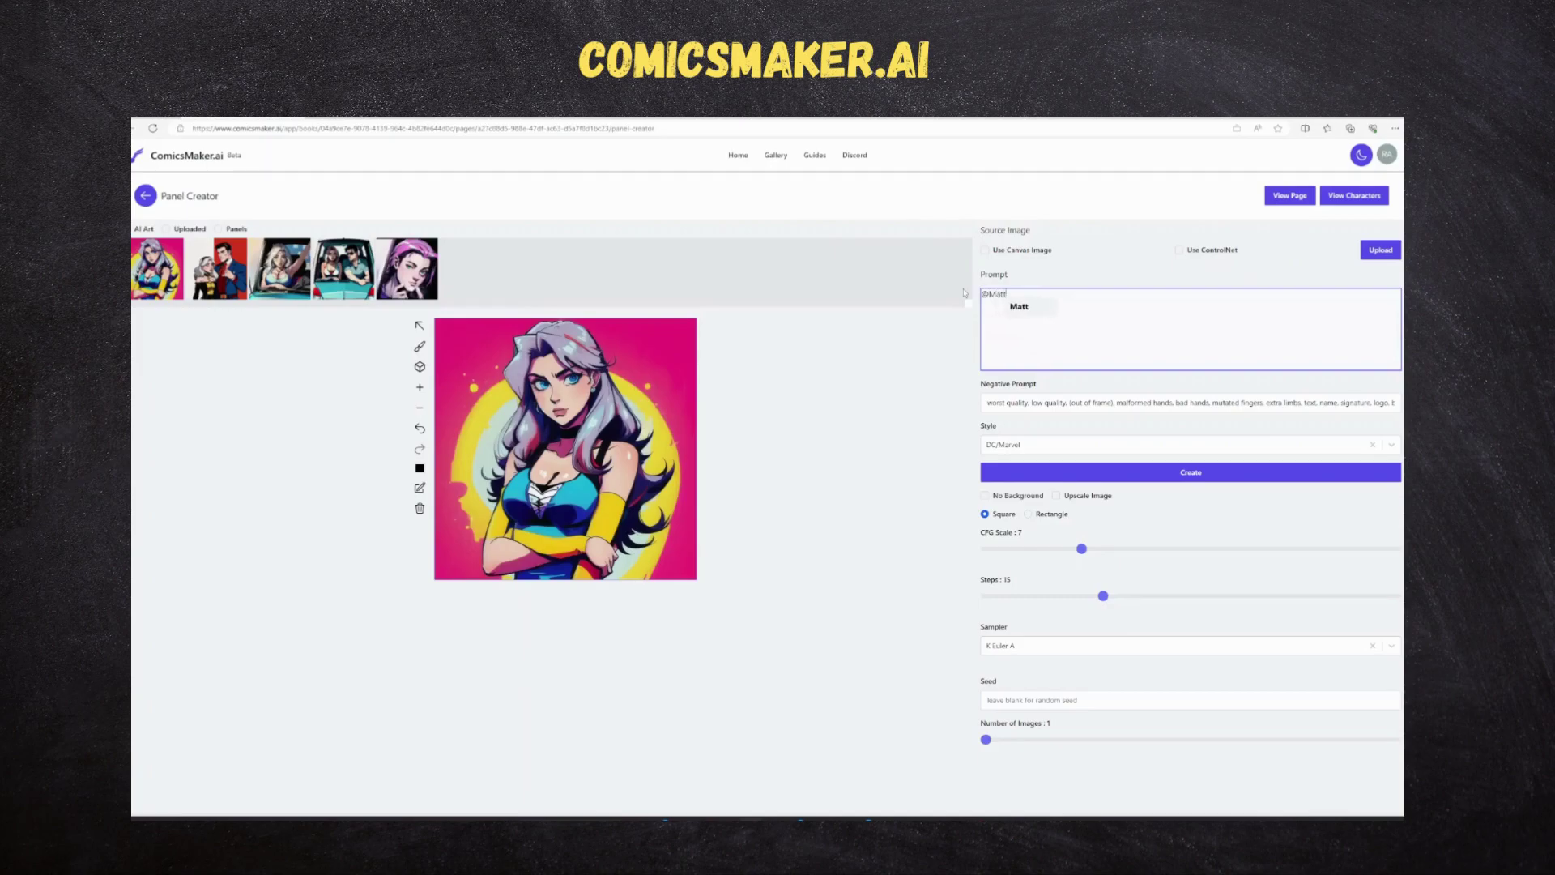
pyautogui.write(' talking to@Jess')
pyautogui.press('Return')
pyautogui.moveTo(1005, 294); pyautogui.dragTo(964, 296)
pyautogui.write('@Ma')
pyautogui.press('Return')
pyautogui.click(1121, 471)
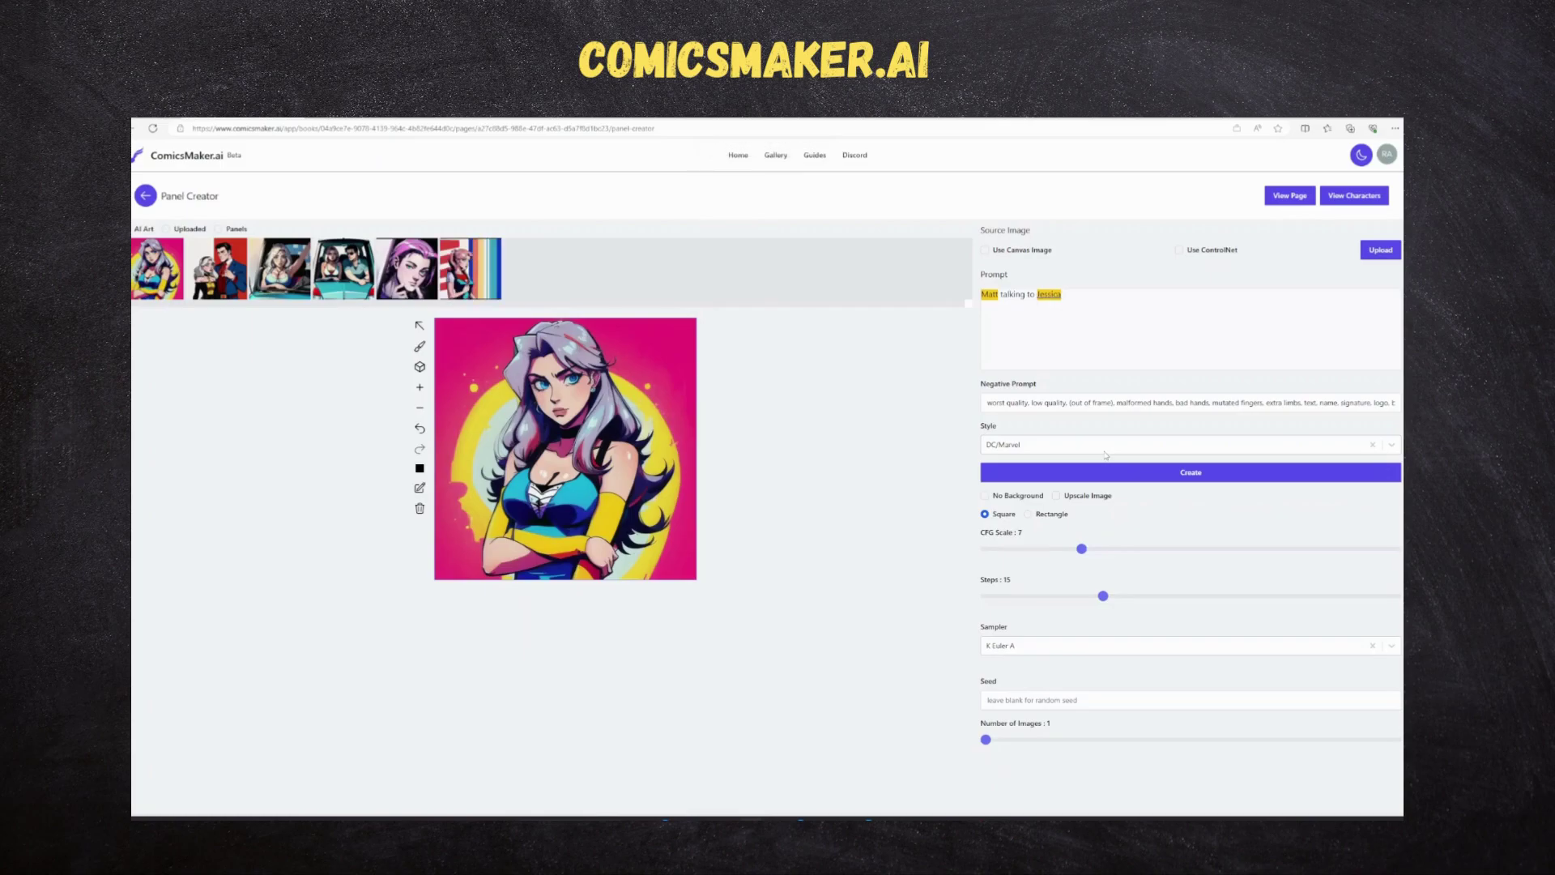
# View the newest generated image on the canvas with its generation settings, and check the source image upload
pyautogui.click(492, 273)
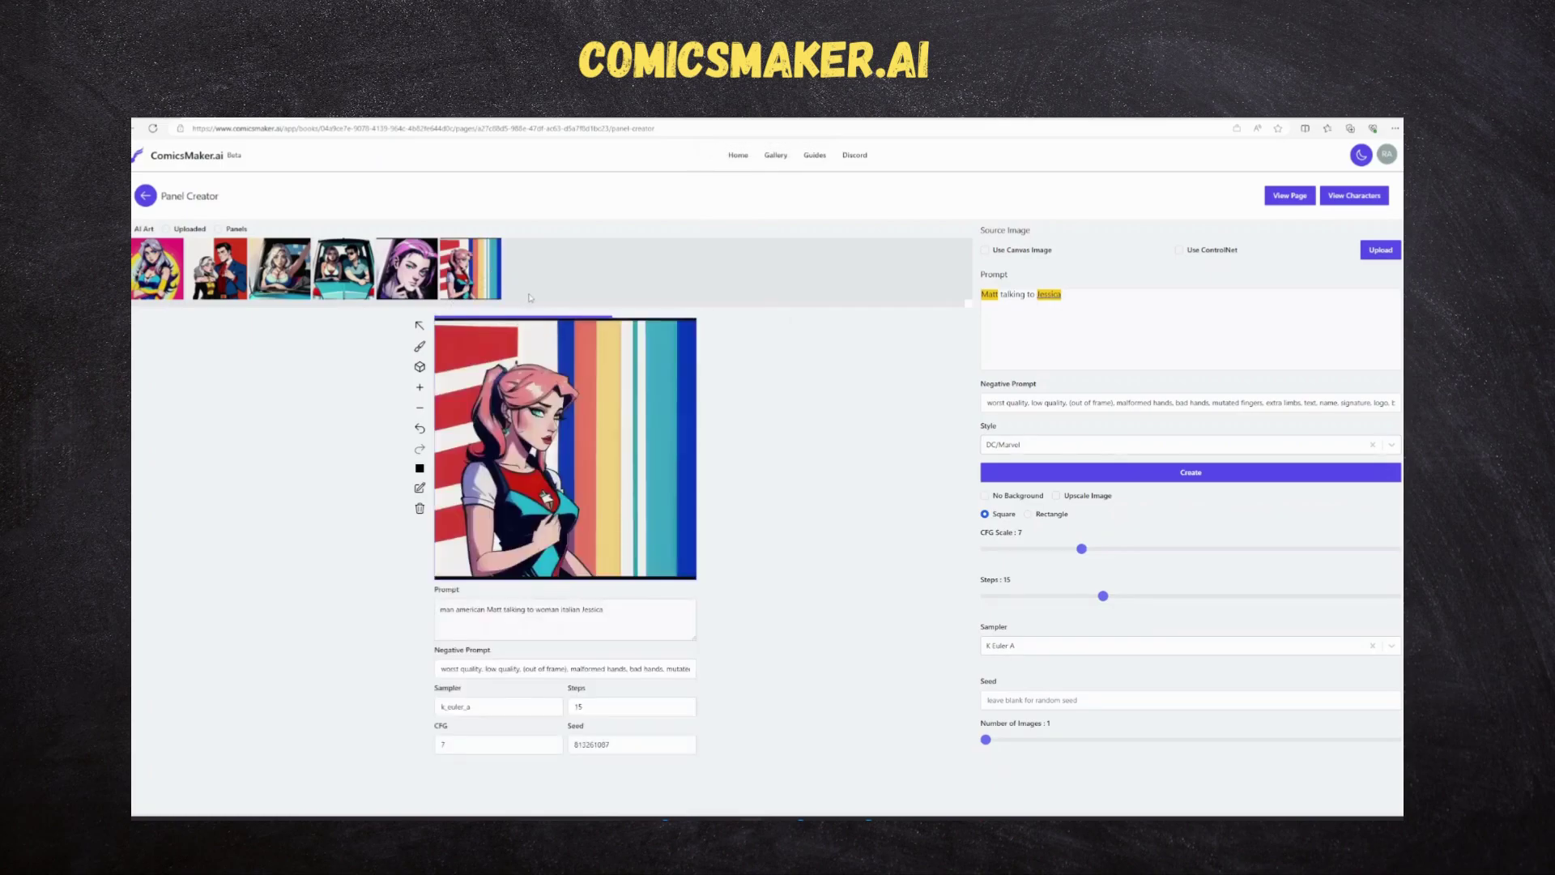
pyautogui.click(1224, 292)
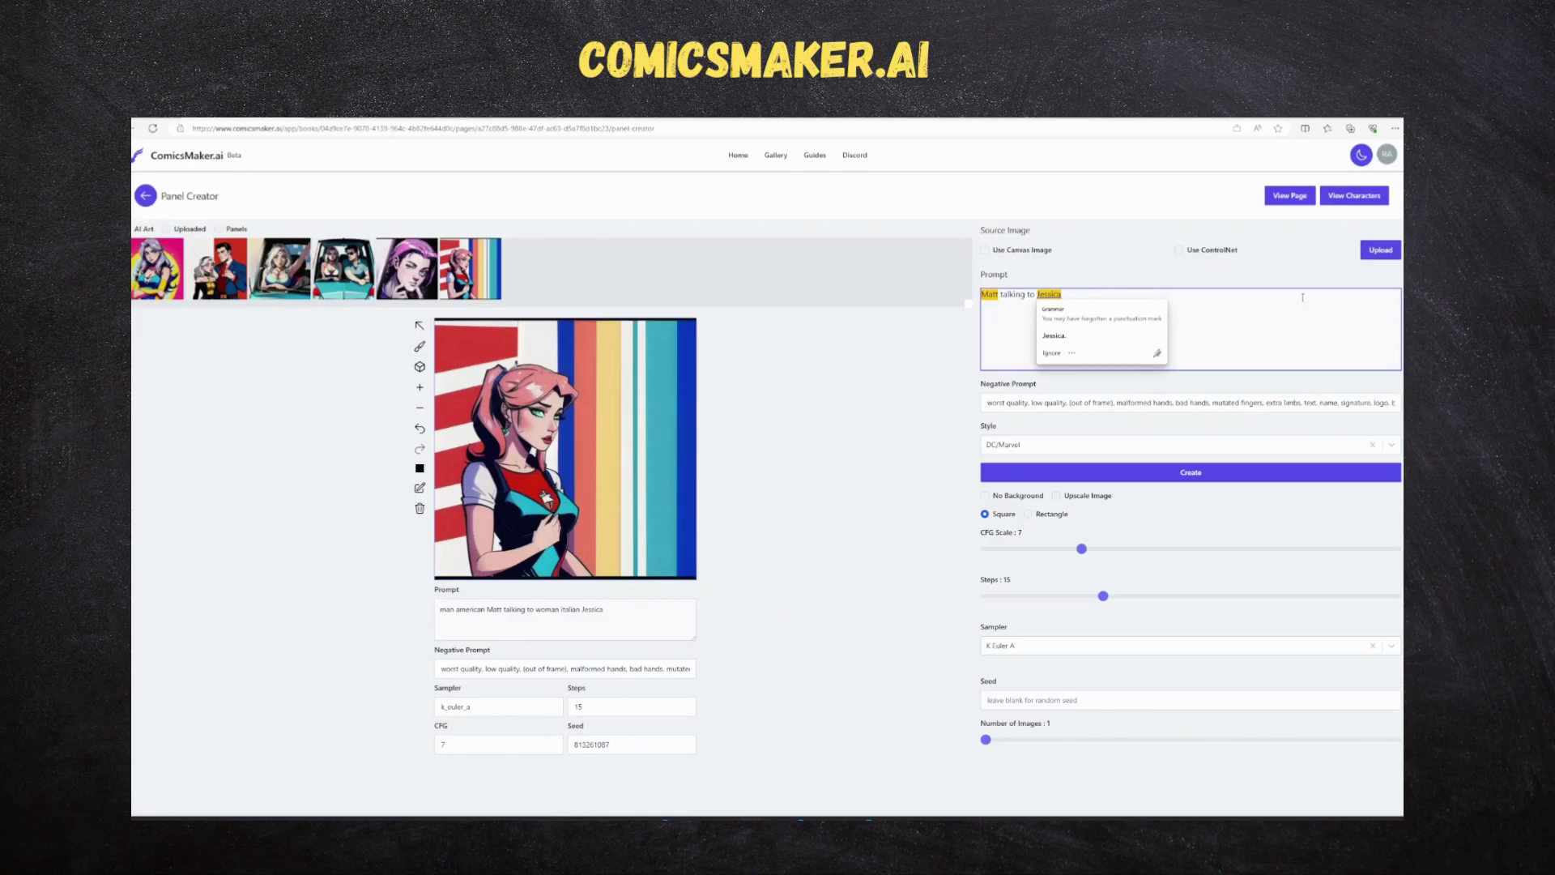
pyautogui.click(1380, 249)
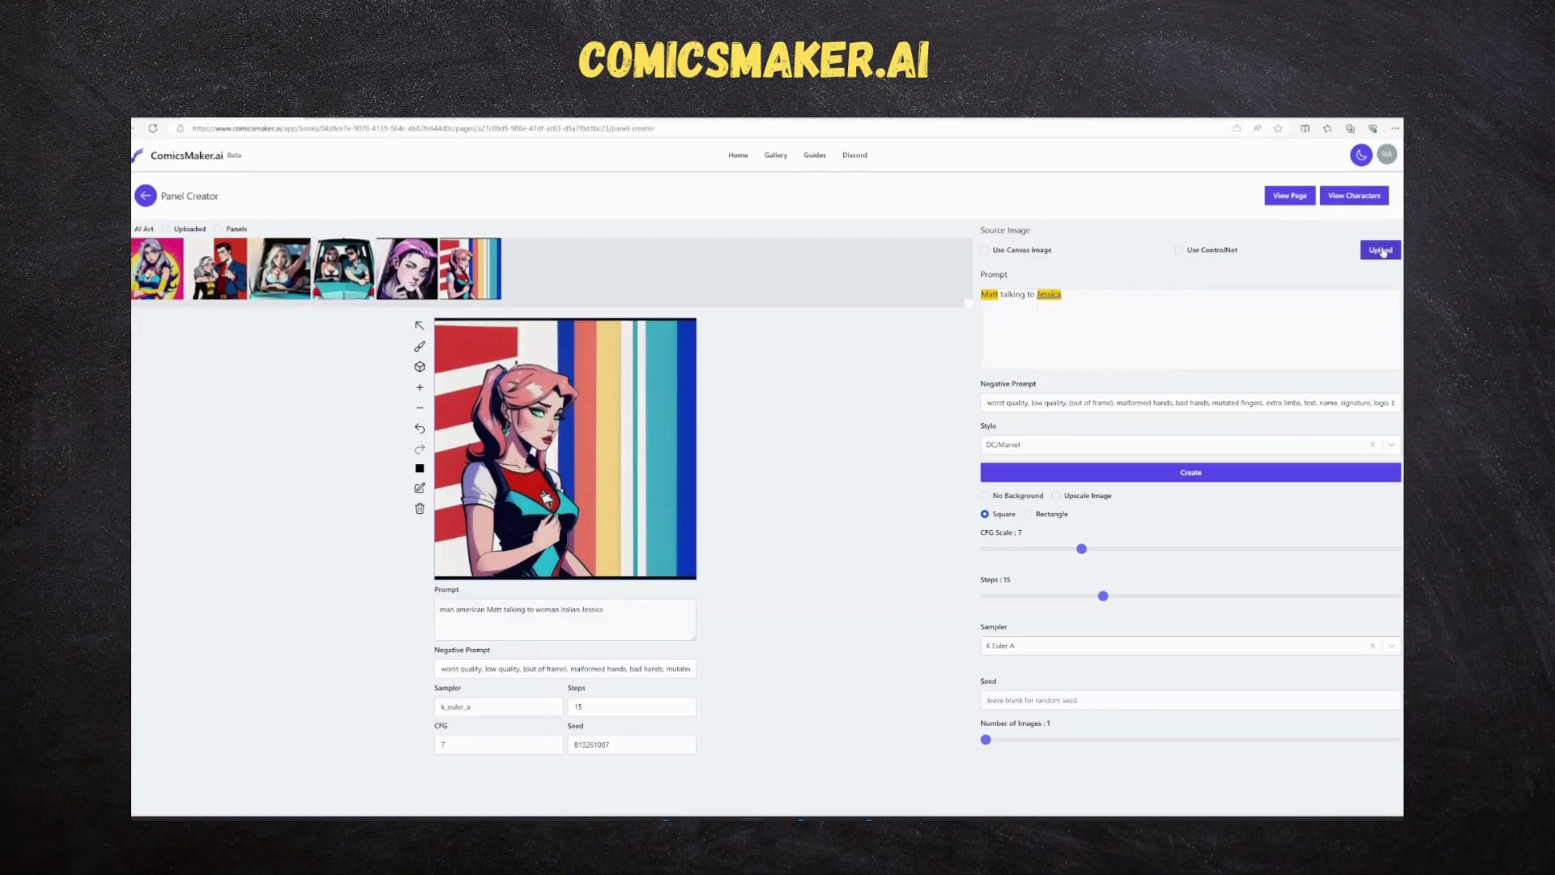
pyautogui.click(917, 375)
# Return to the page creator and add a panel enlarged to cover about half the page width in the page's upper-left corner
pyautogui.click(146, 196)
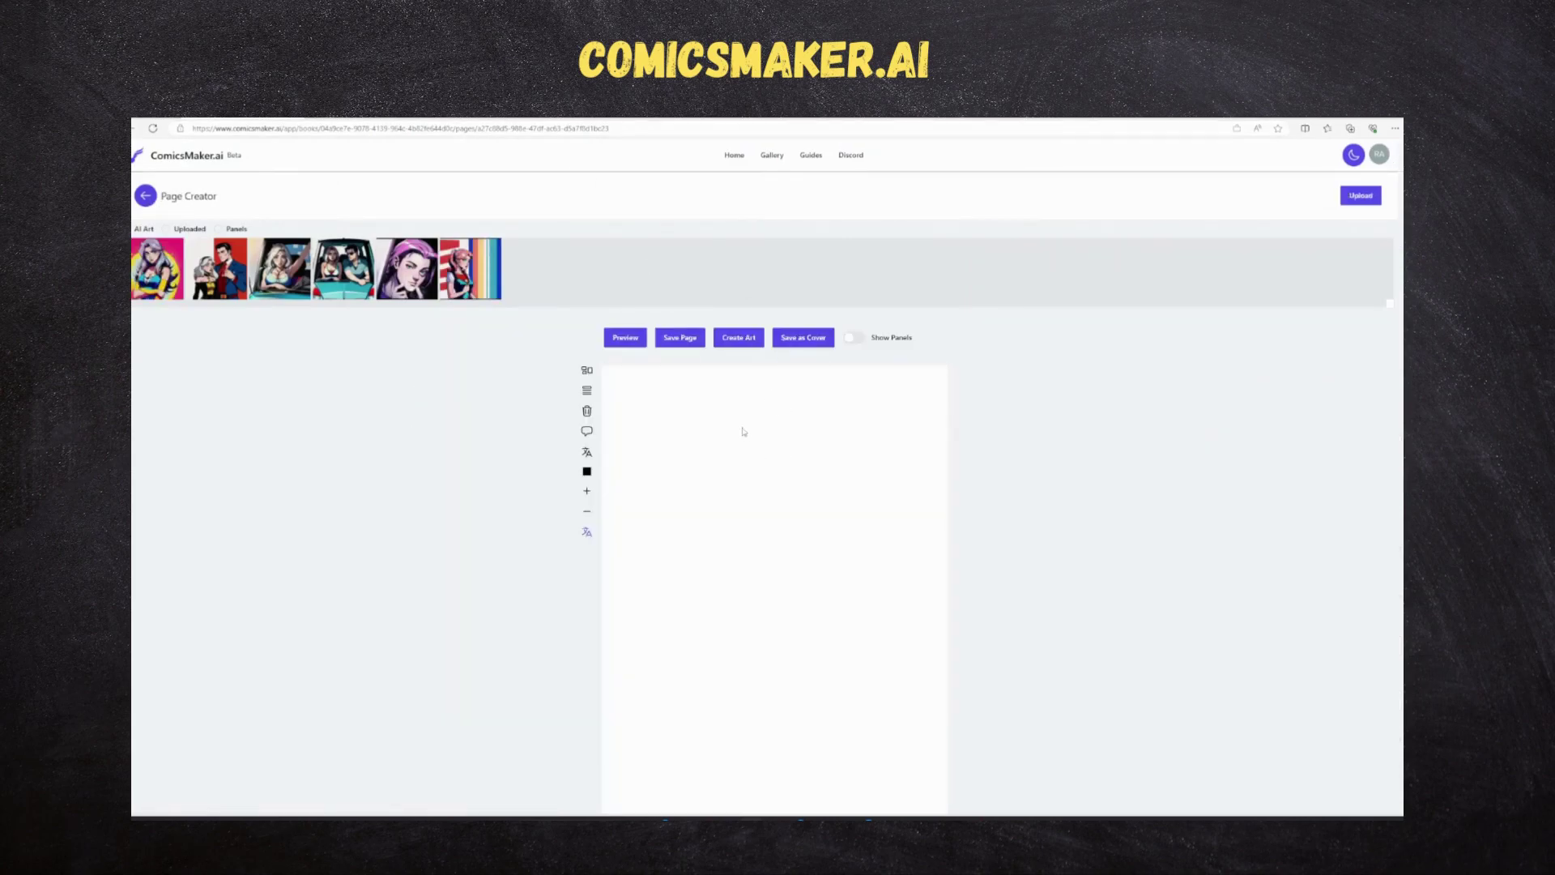
pyautogui.click(587, 371)
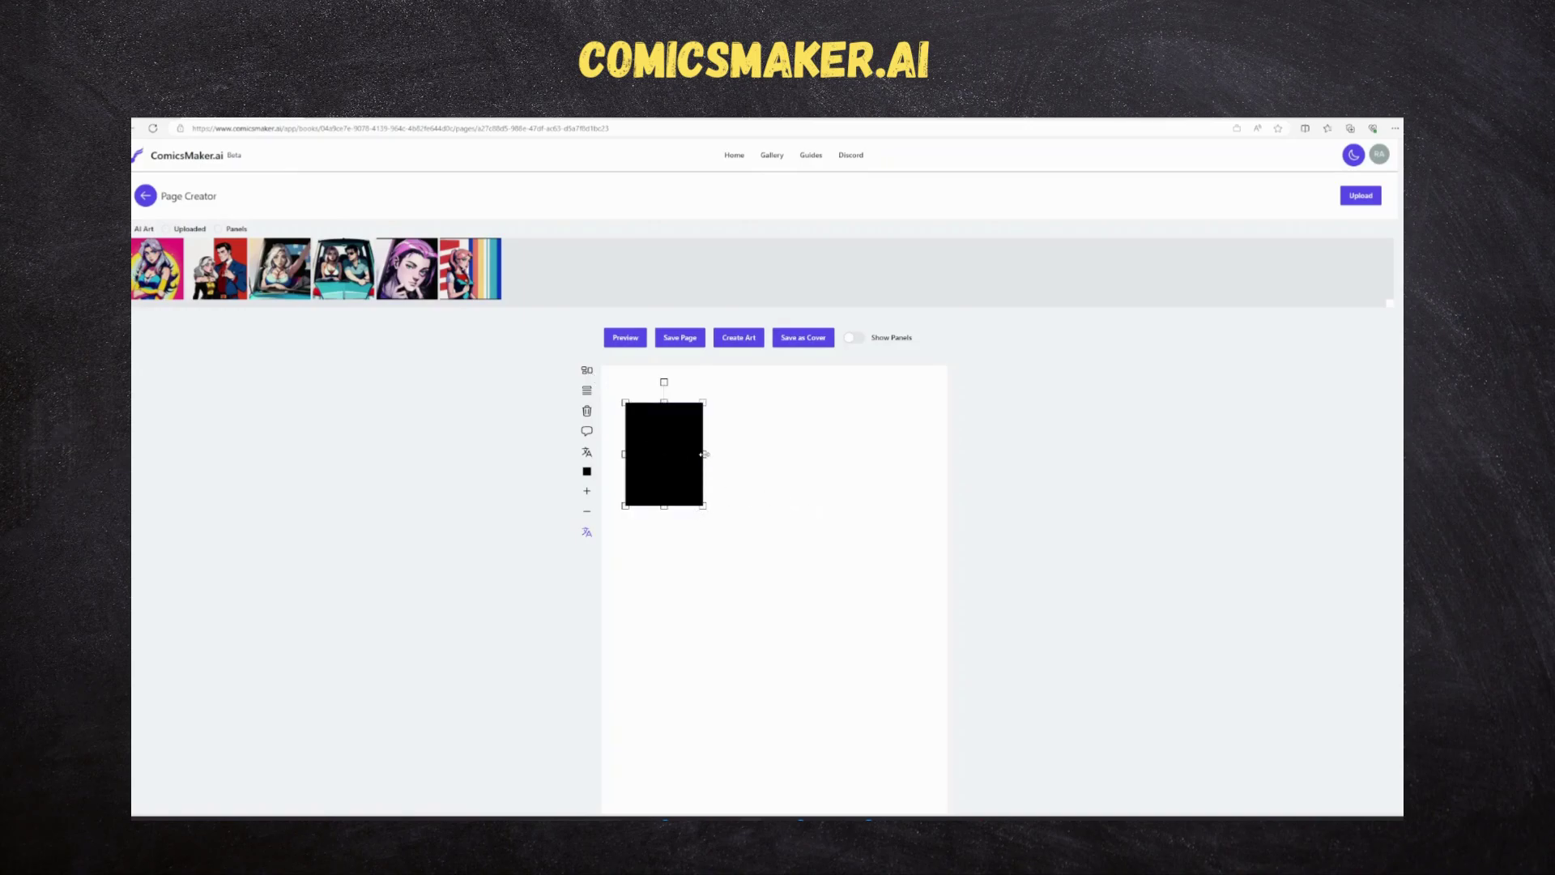
pyautogui.moveTo(705, 454); pyautogui.dragTo(751, 455)
pyautogui.hotkey('ctrl', '-')
pyautogui.moveTo(707, 386); pyautogui.dragTo(687, 445)
pyautogui.moveTo(739, 384); pyautogui.dragTo(769, 386)
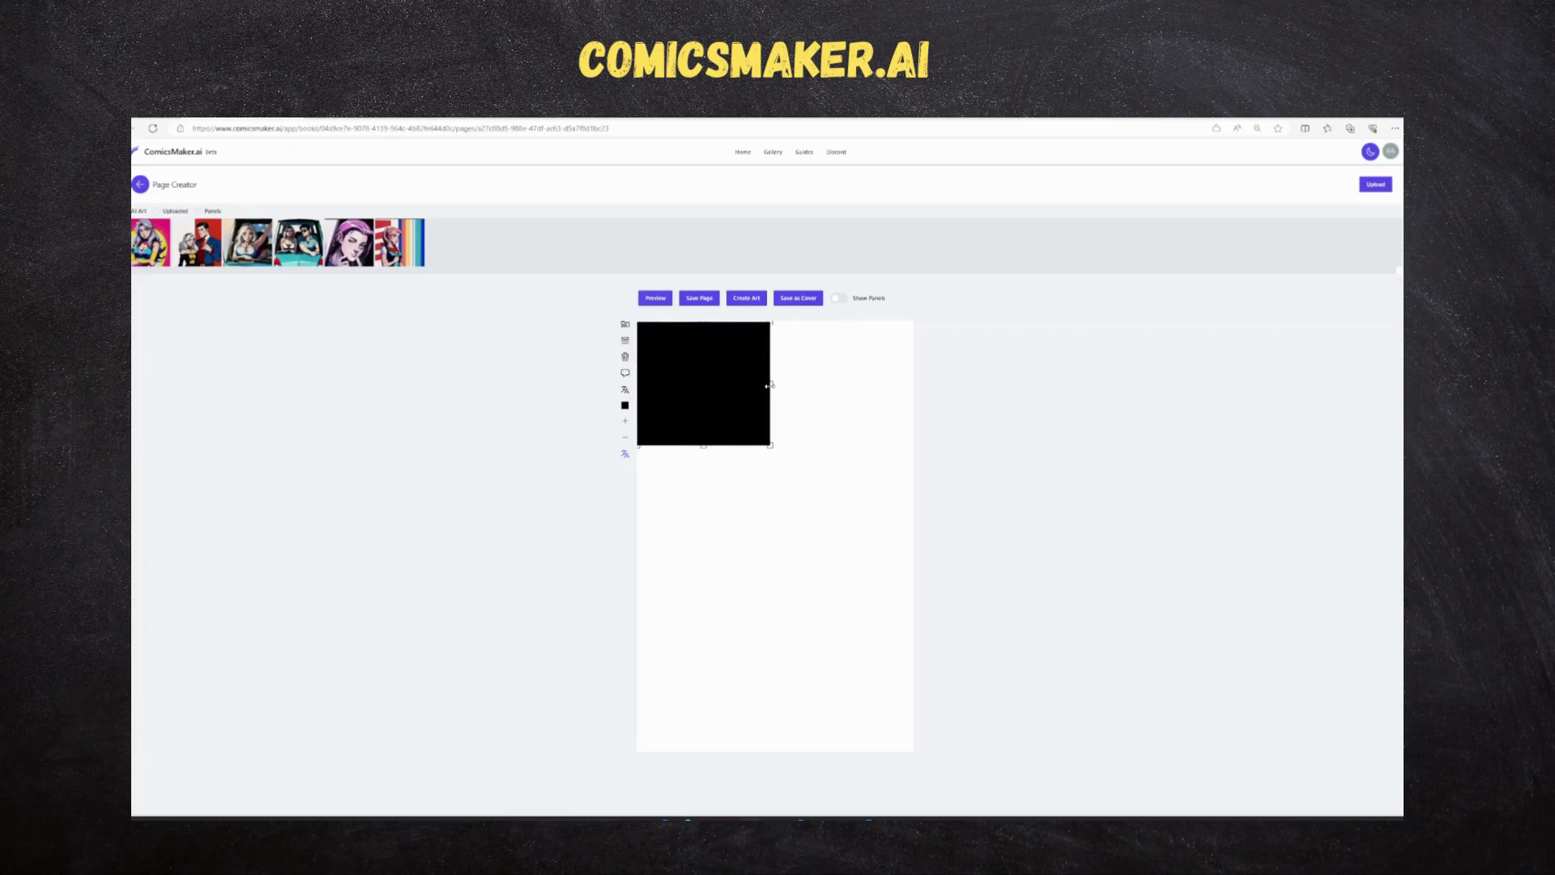
# Add a second panel filling the space beside the first, and extend the first panel down to the same height
pyautogui.click(625, 324)
pyautogui.moveTo(724, 469); pyautogui.dragTo(839, 622)
pyautogui.moveTo(748, 544); pyautogui.dragTo(770, 396)
pyautogui.click(719, 441)
pyautogui.moveTo(704, 444); pyautogui.dragTo(703, 471)
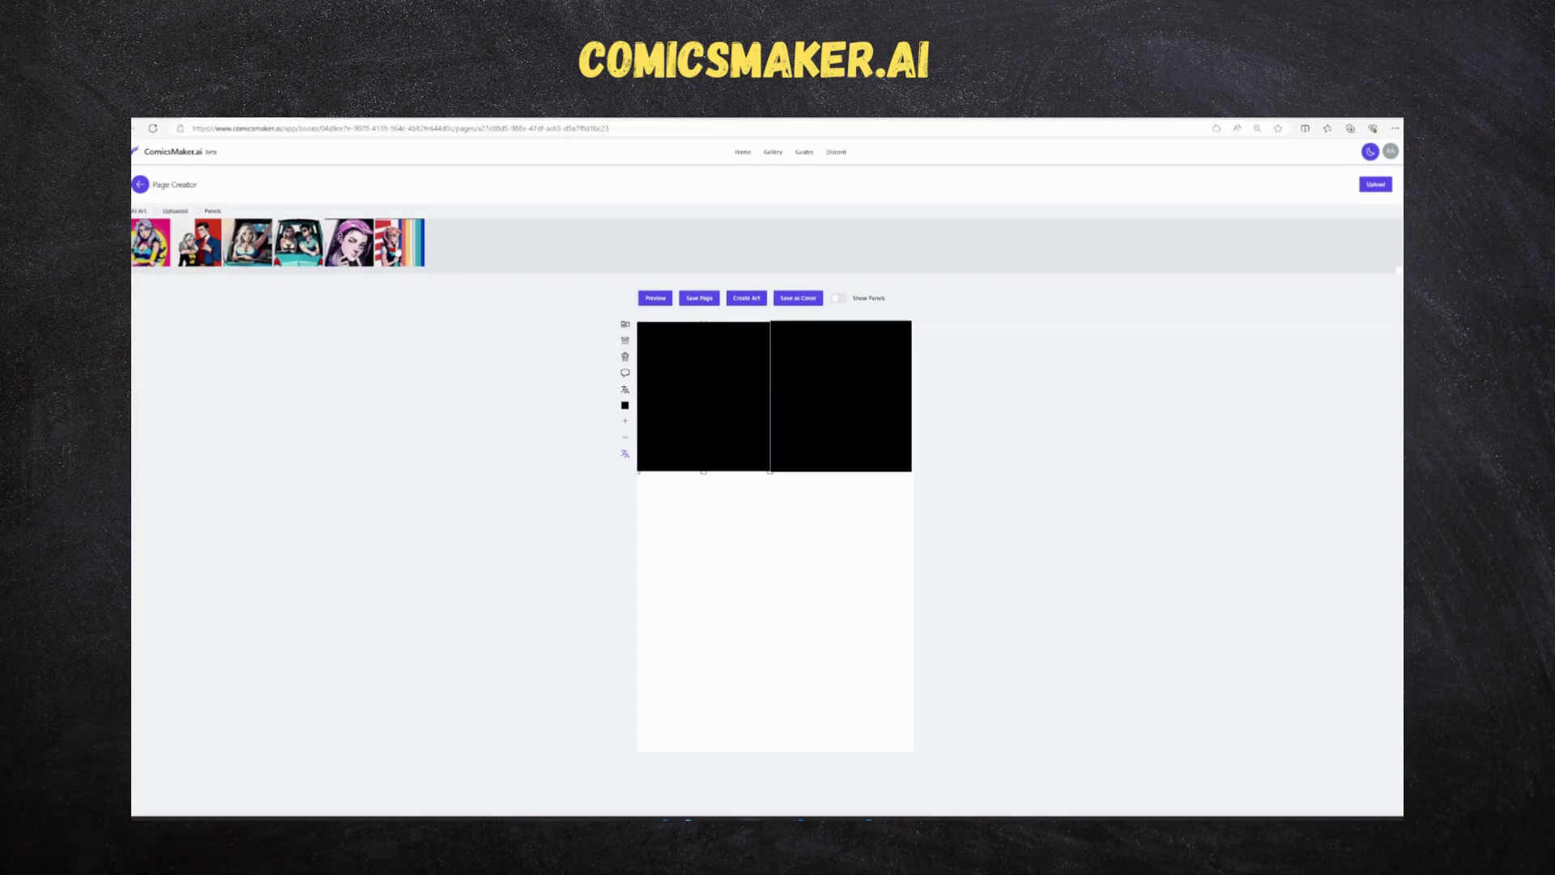
# Fill the first panel with the newest image of the woman before colored stripes, and add a speech bubble over it
pyautogui.click(396, 247)
pyautogui.moveTo(717, 387); pyautogui.dragTo(693, 377)
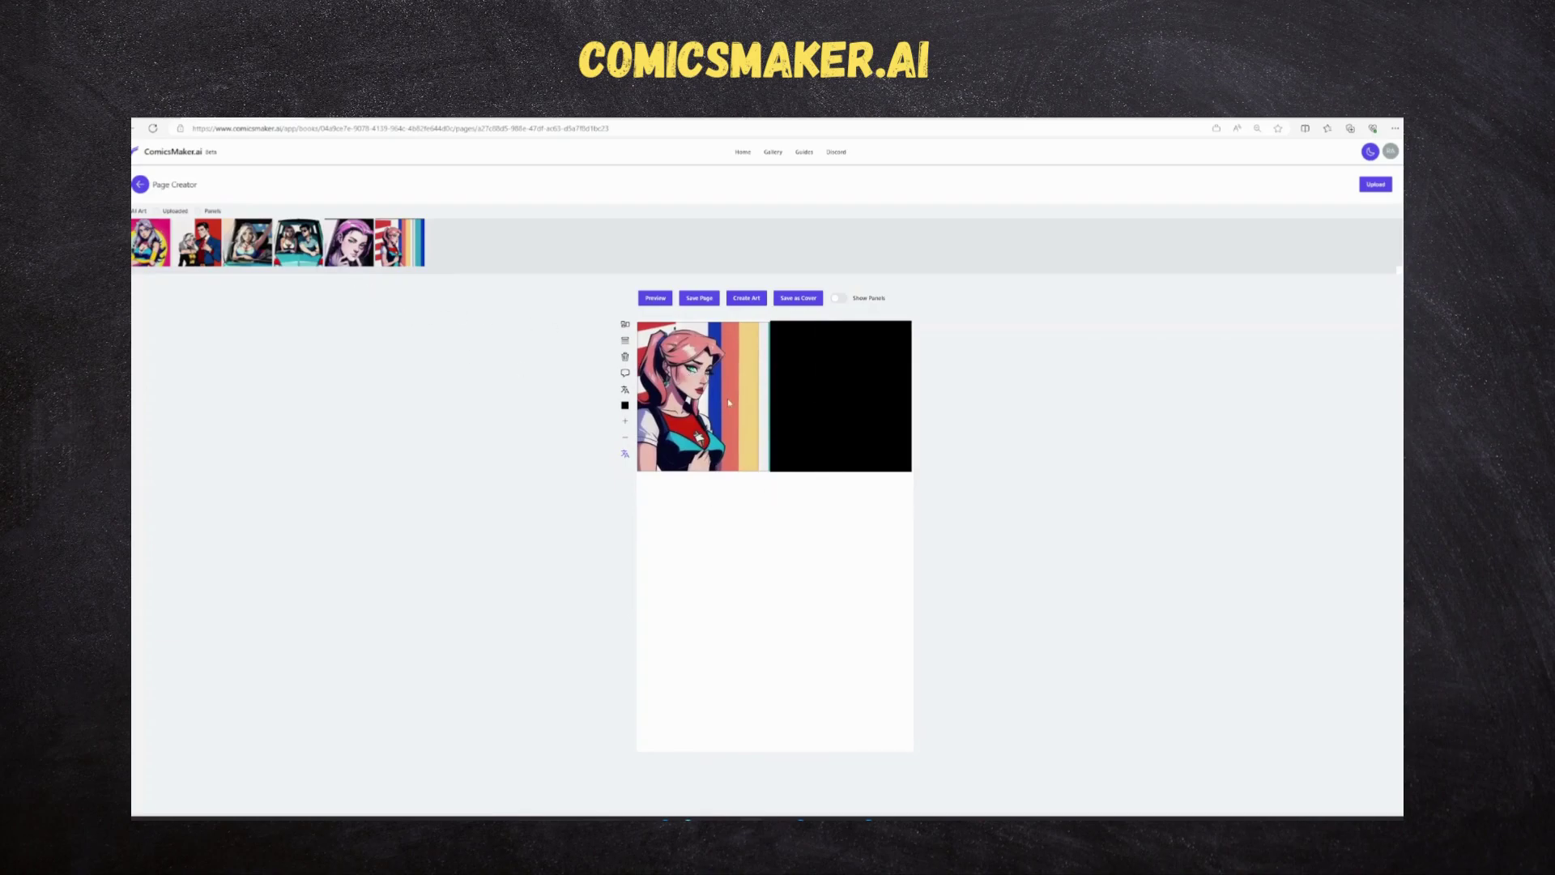
pyautogui.click(625, 373)
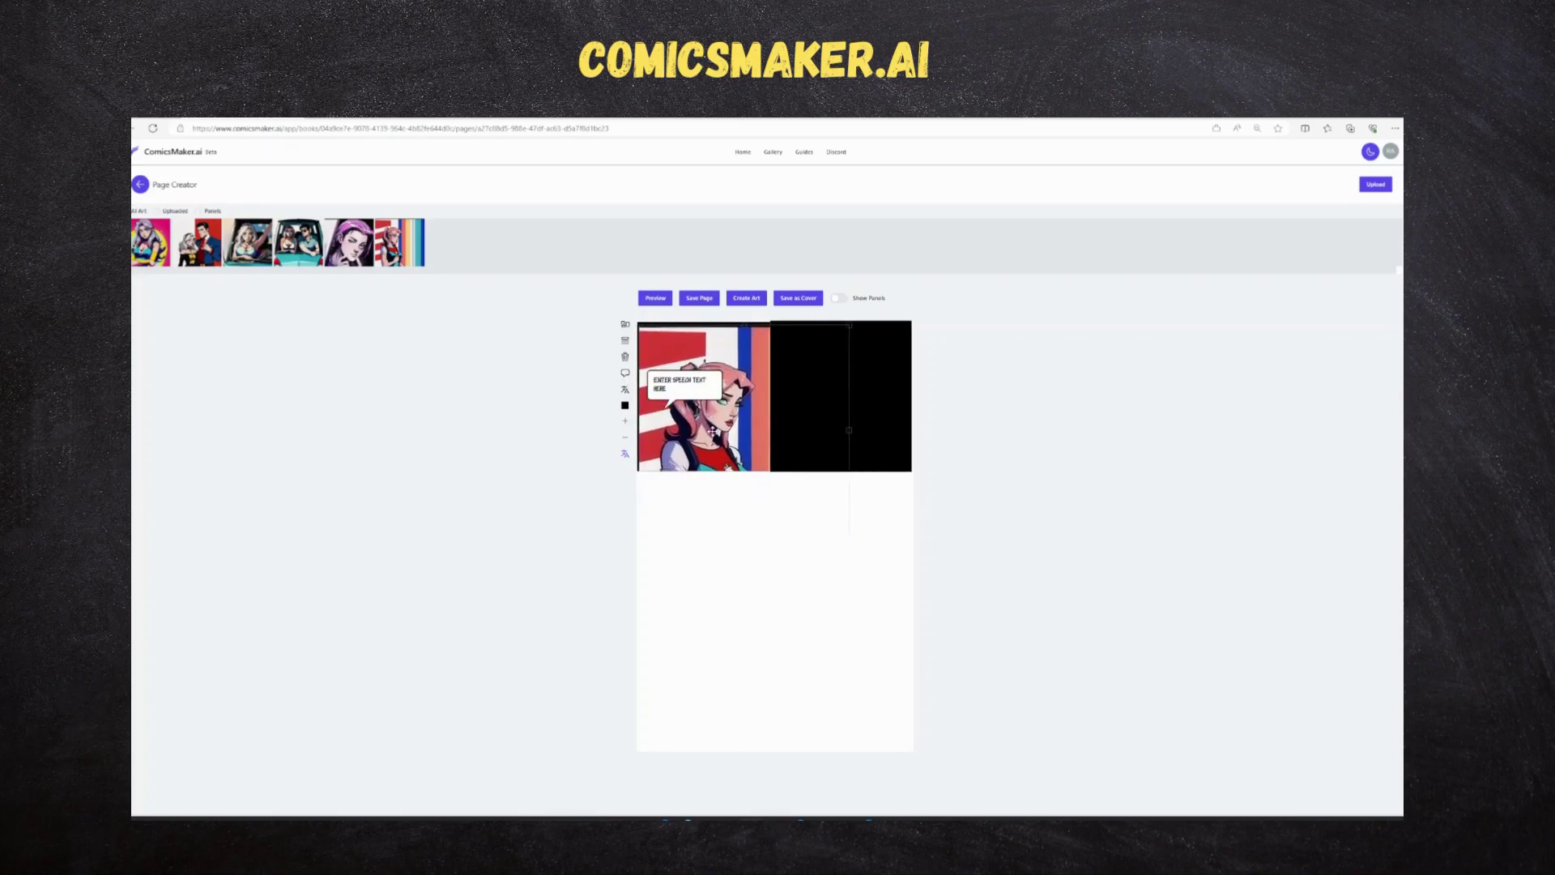
pyautogui.moveTo(710, 424); pyautogui.dragTo(708, 426)
# Move the empty panel below the first one, and widen the first panel and its image to the full page width
pyautogui.moveTo(831, 427); pyautogui.dragTo(755, 592)
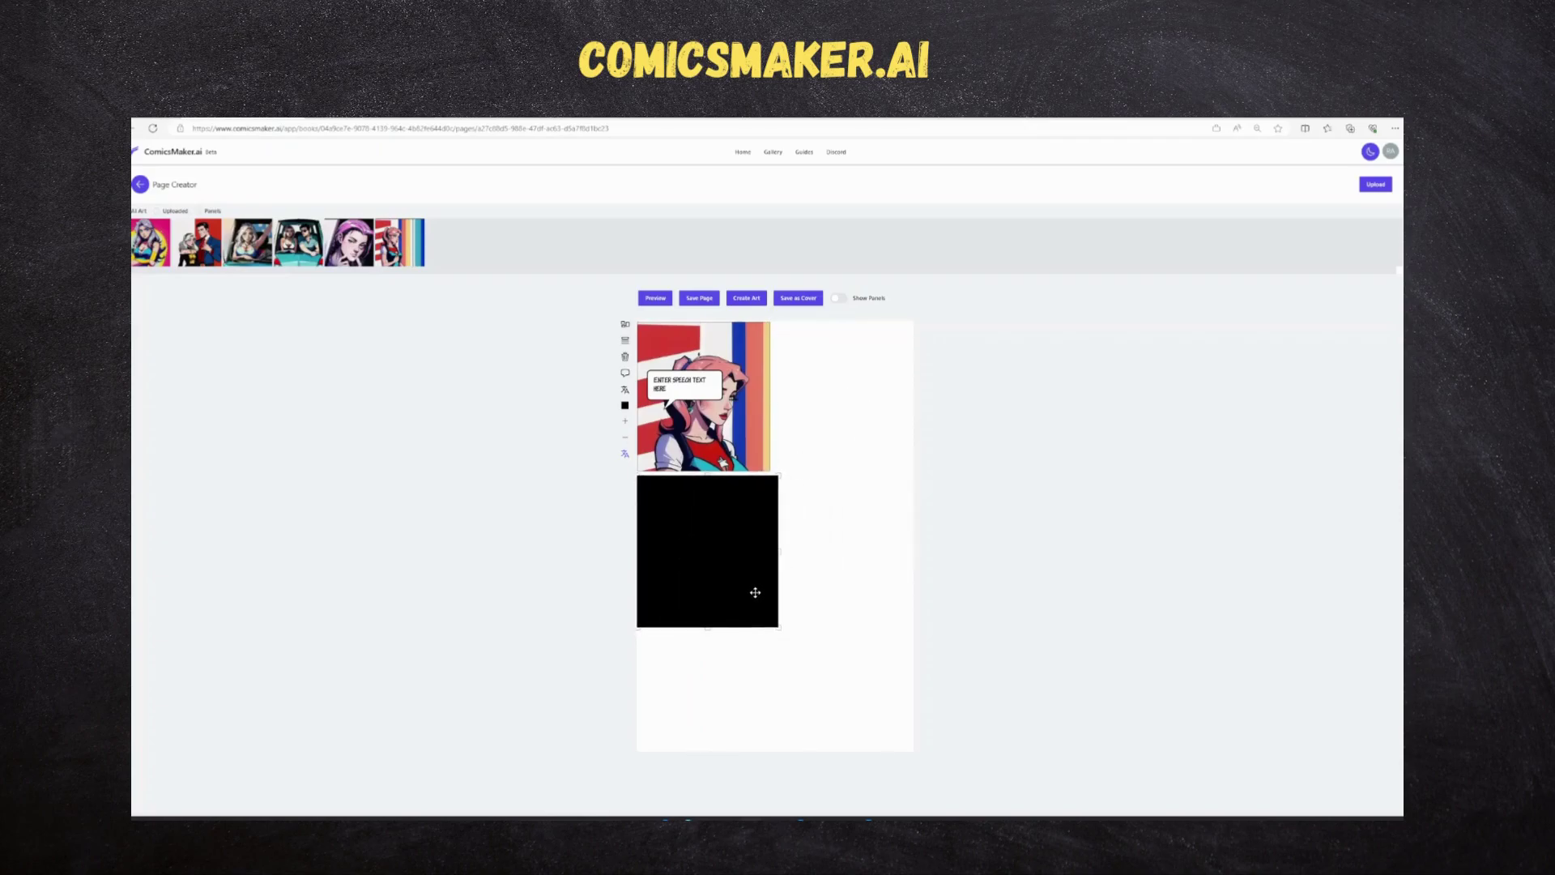
pyautogui.click(757, 416)
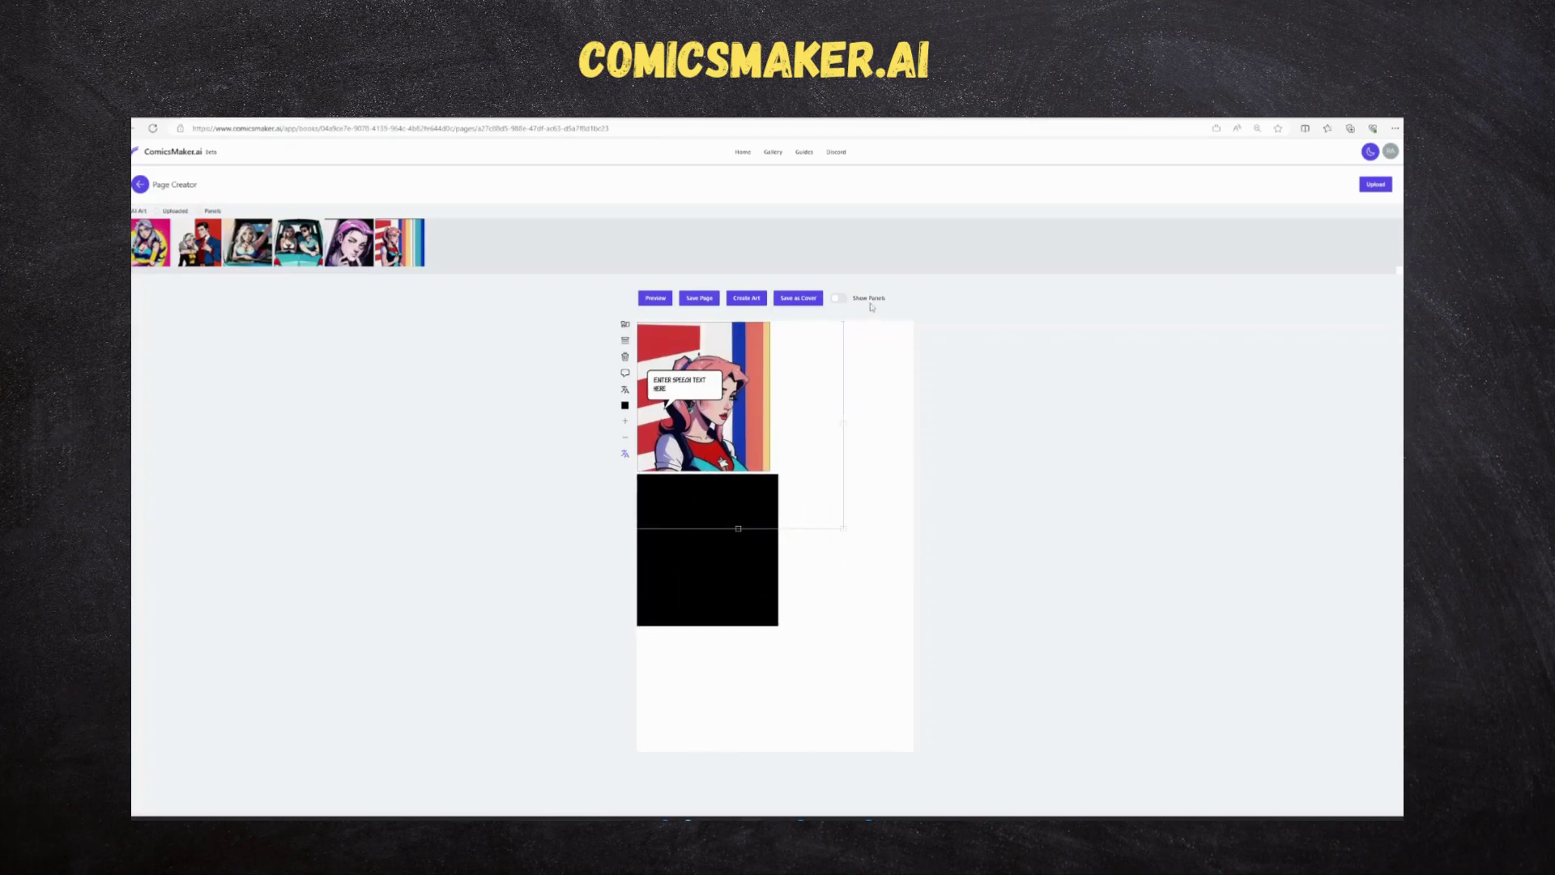
pyautogui.click(838, 299)
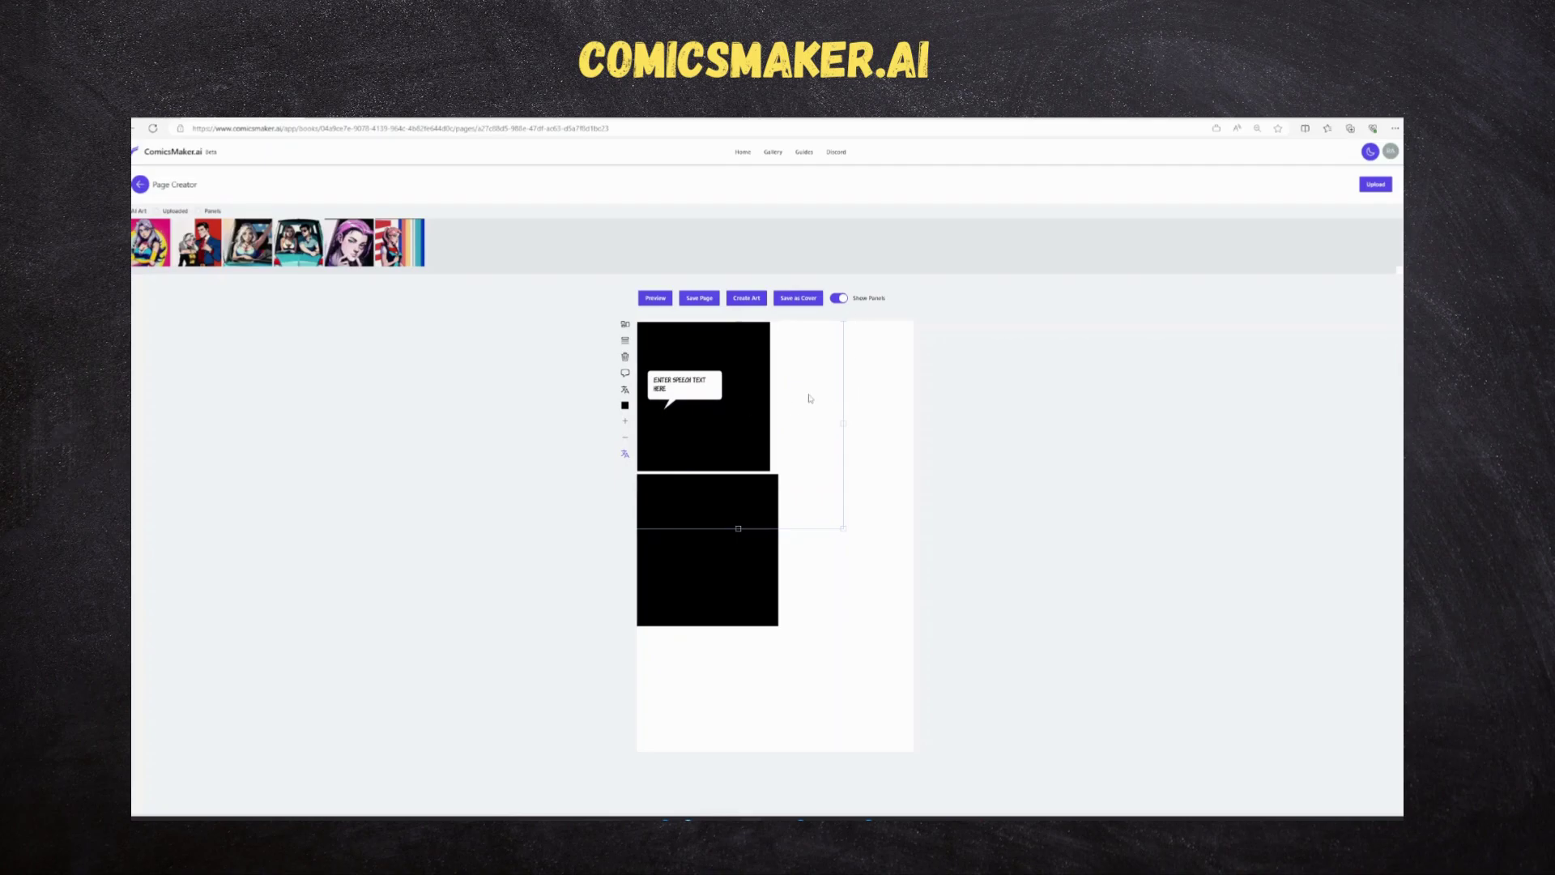
pyautogui.click(763, 396)
pyautogui.moveTo(770, 396); pyautogui.dragTo(913, 396)
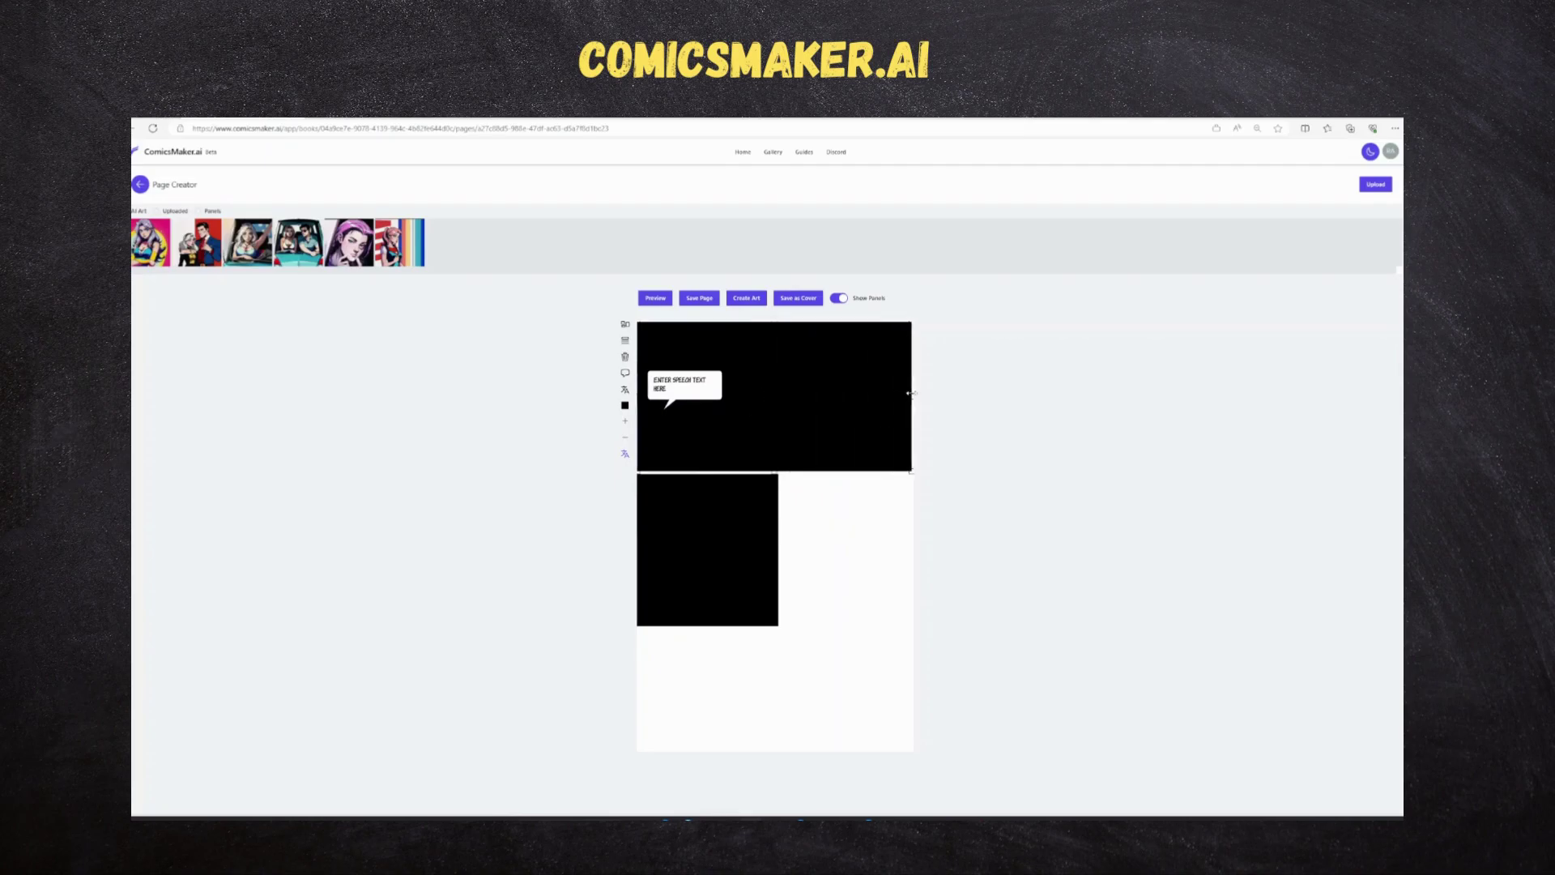
pyautogui.click(838, 298)
pyautogui.click(839, 419)
pyautogui.moveTo(840, 418); pyautogui.dragTo(912, 422)
# Move the speech bubble beside the woman's head and replace its text with the male character's name and "CAN WE" on a new line
pyautogui.moveTo(698, 393); pyautogui.dragTo(845, 351)
pyautogui.doubleClick(835, 346)
pyautogui.write('MATT.')
pyautogui.press('Return')
pyautogui.write('CAN WE')
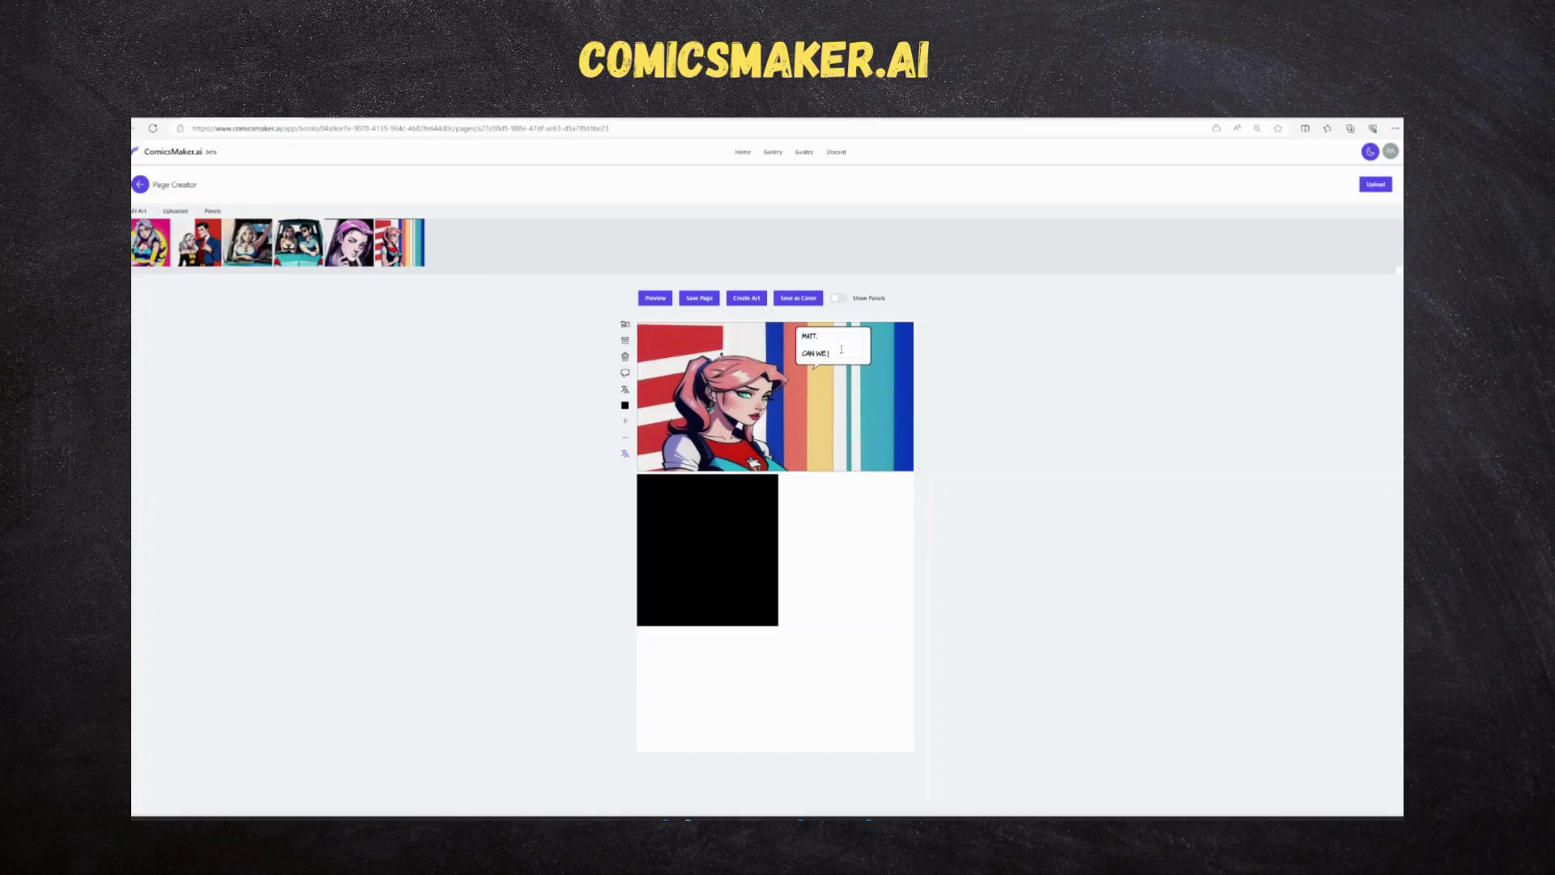